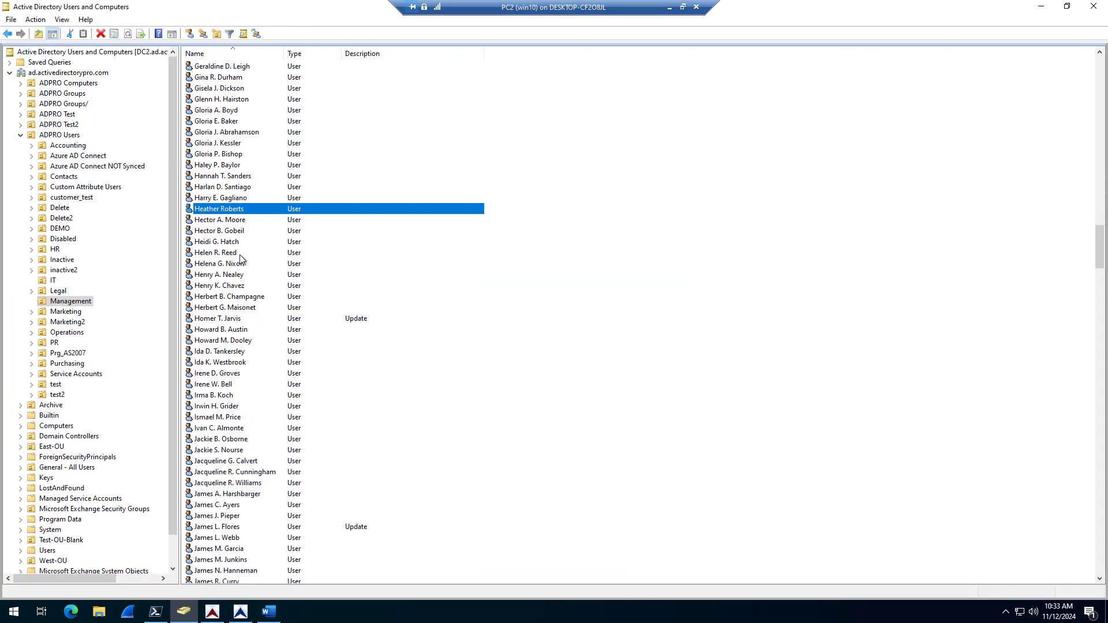
Step: Open the user's Attribute Editor and start editing the proxyAddresses attribute
right_click(227, 211)
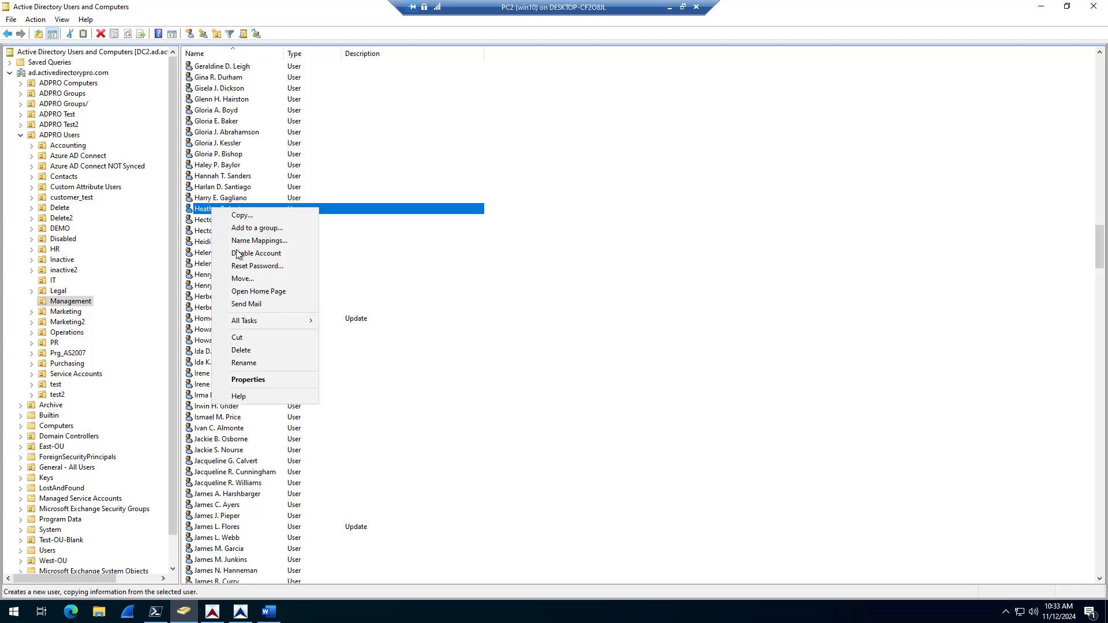
click(261, 380)
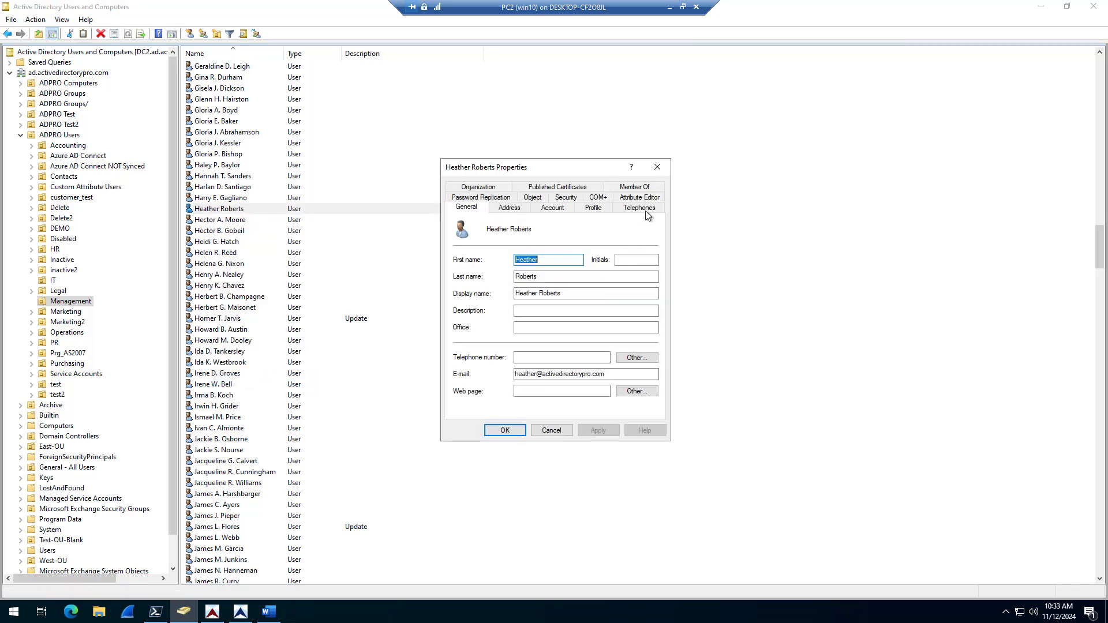
click(649, 199)
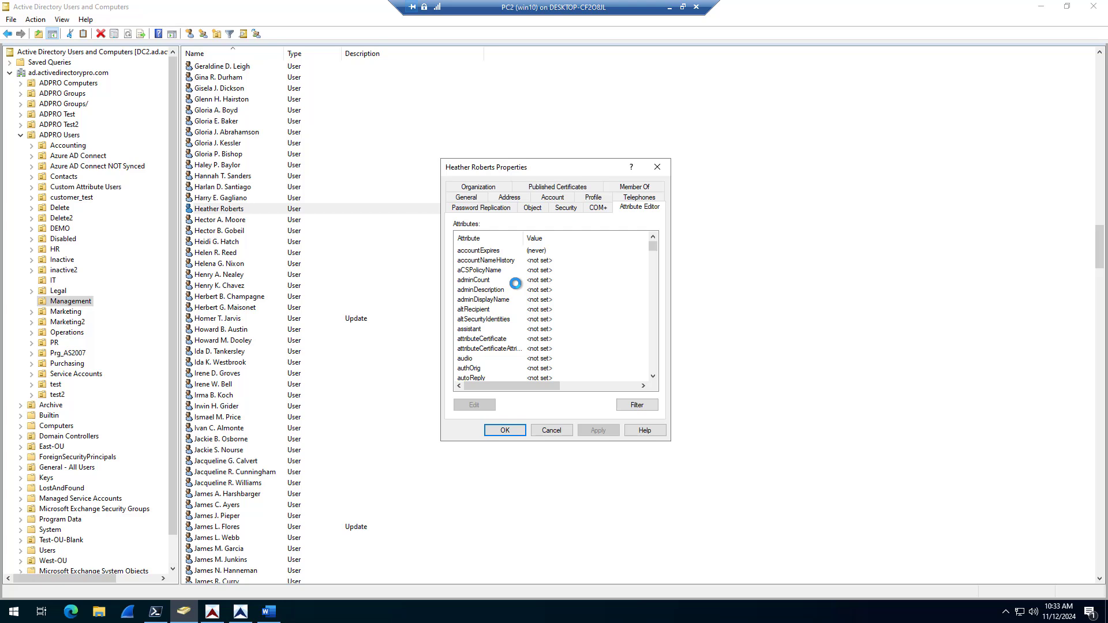
click(516, 282)
scroll(516, 288, down, 20)
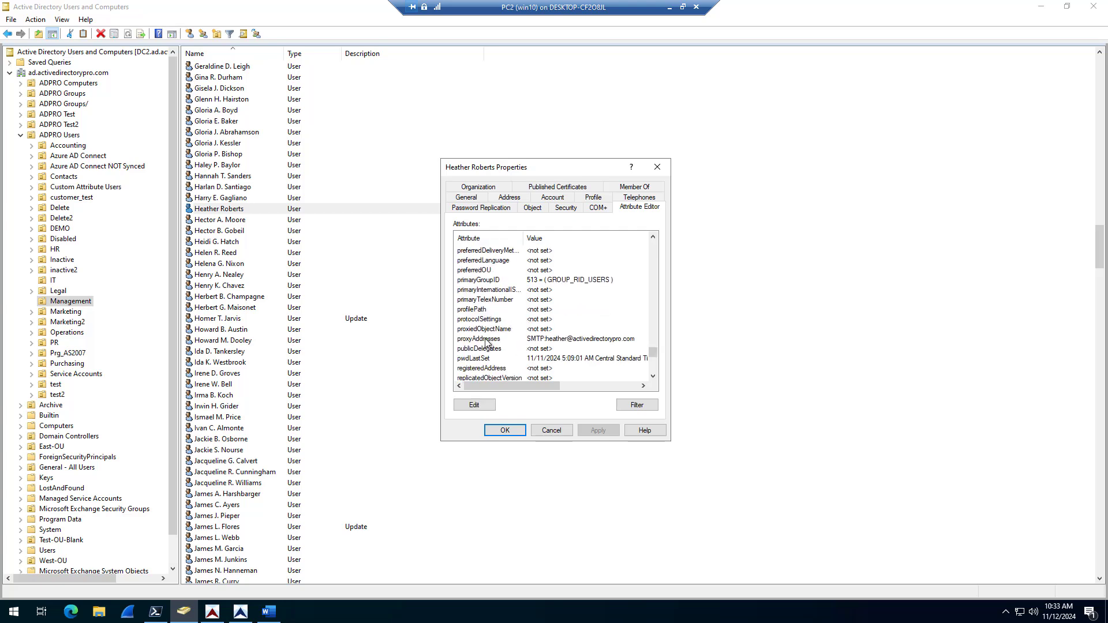
double_click(485, 342)
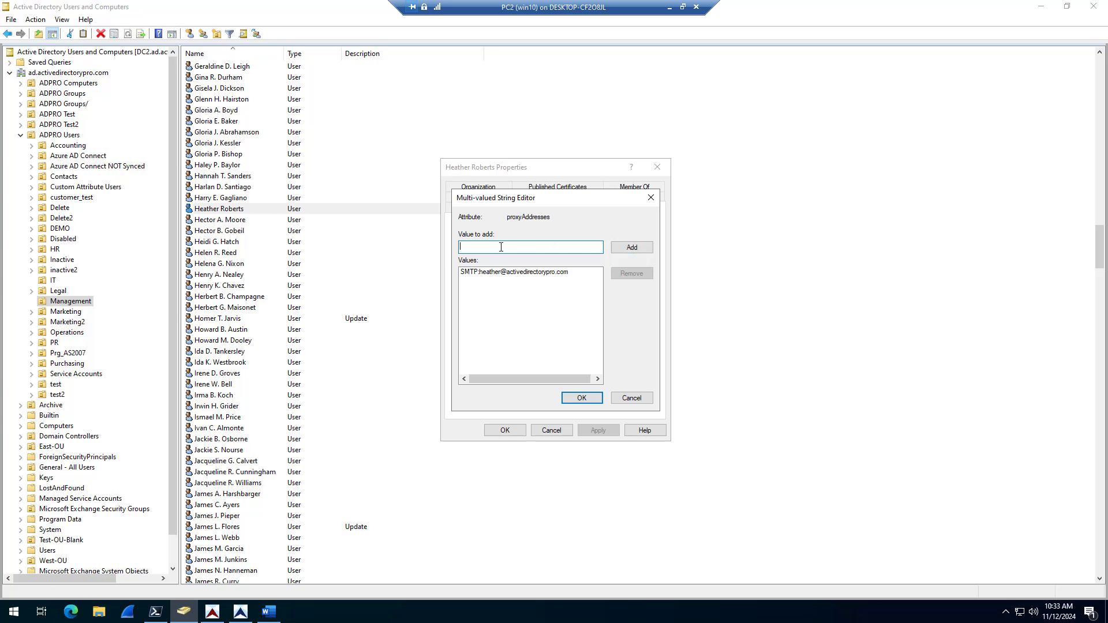
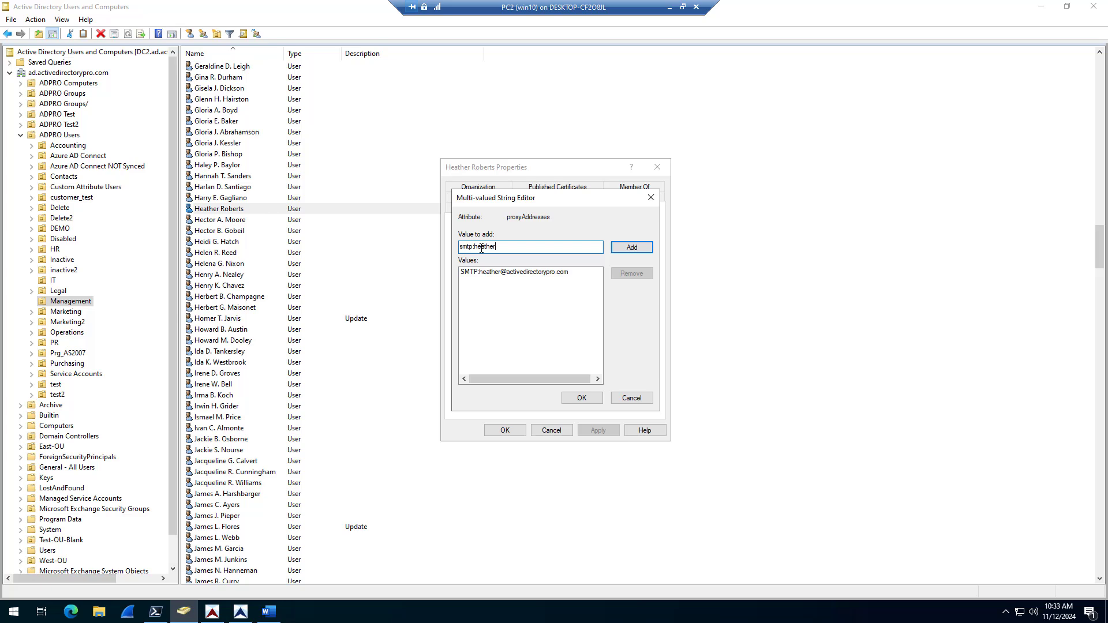
Step: Add a lowercase smtp: first.last alias on activedirectorypro.com and apply the change
click(642, 247)
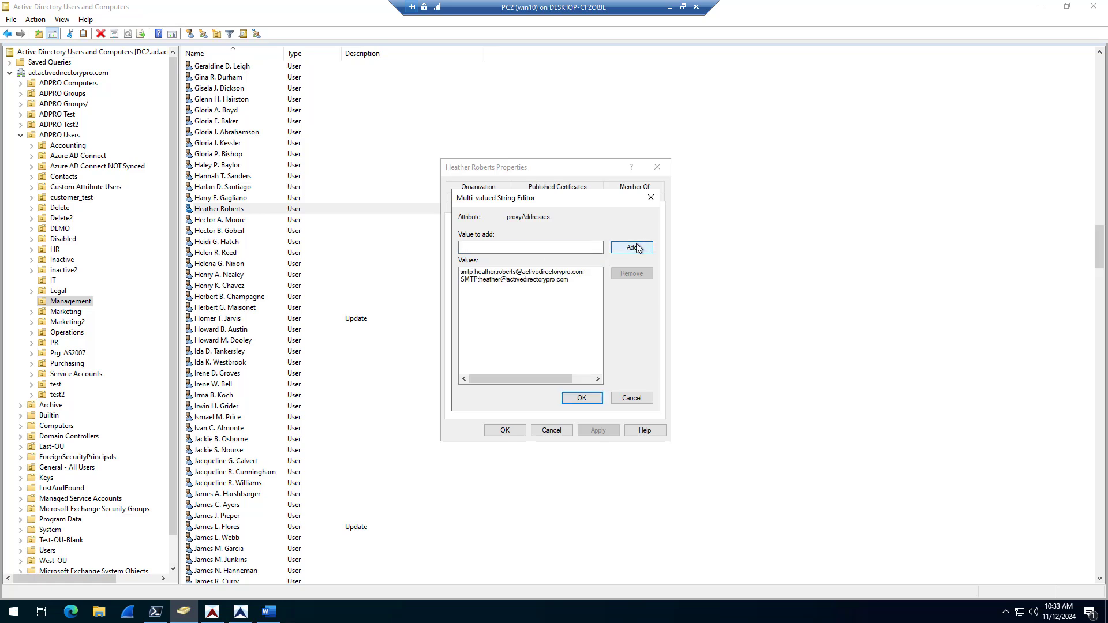
click(591, 399)
click(594, 432)
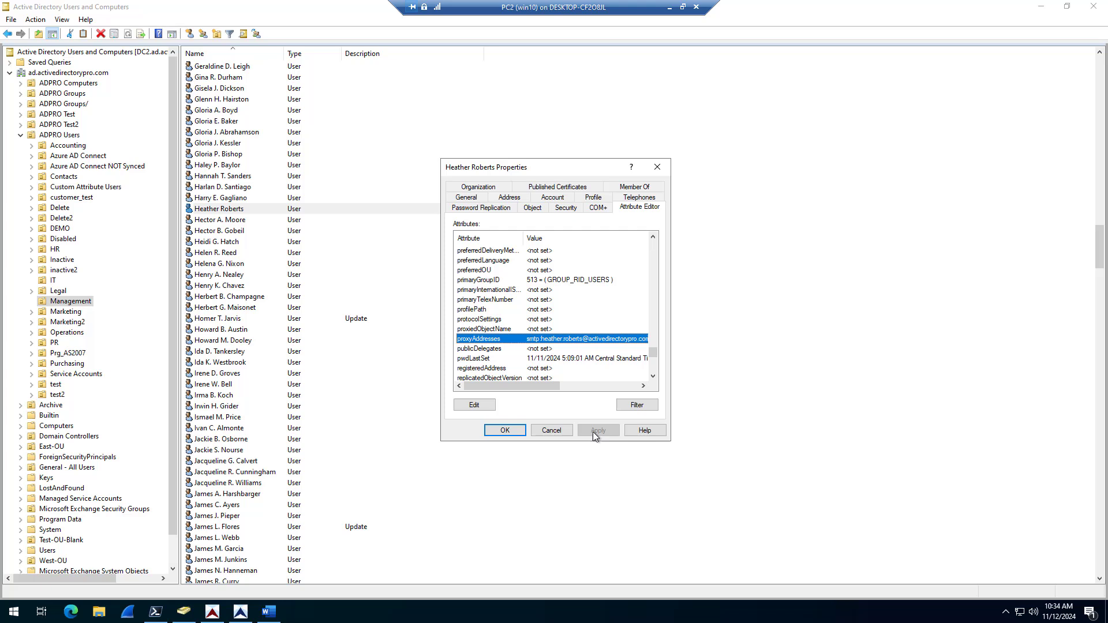
Step: Confirm proxyAddresses now holds both SMTP entries, then close the account properties
double_click(541, 341)
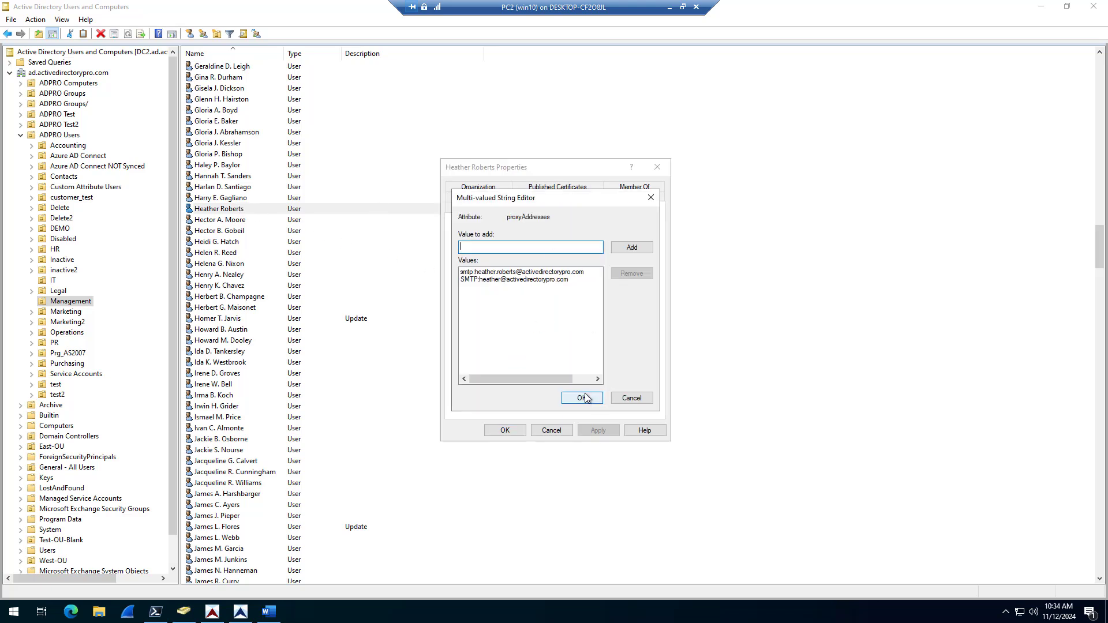
click(581, 398)
click(512, 430)
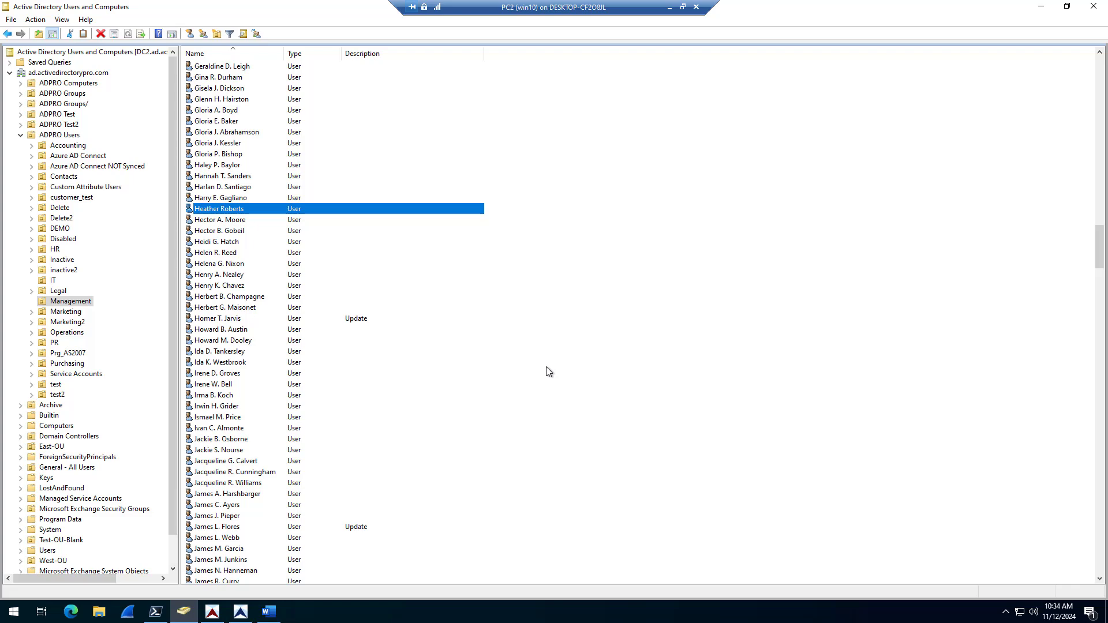
Step: Check that the synced first.last alias is listed among the user's aliases, then close the panel
key(alt+Tab)
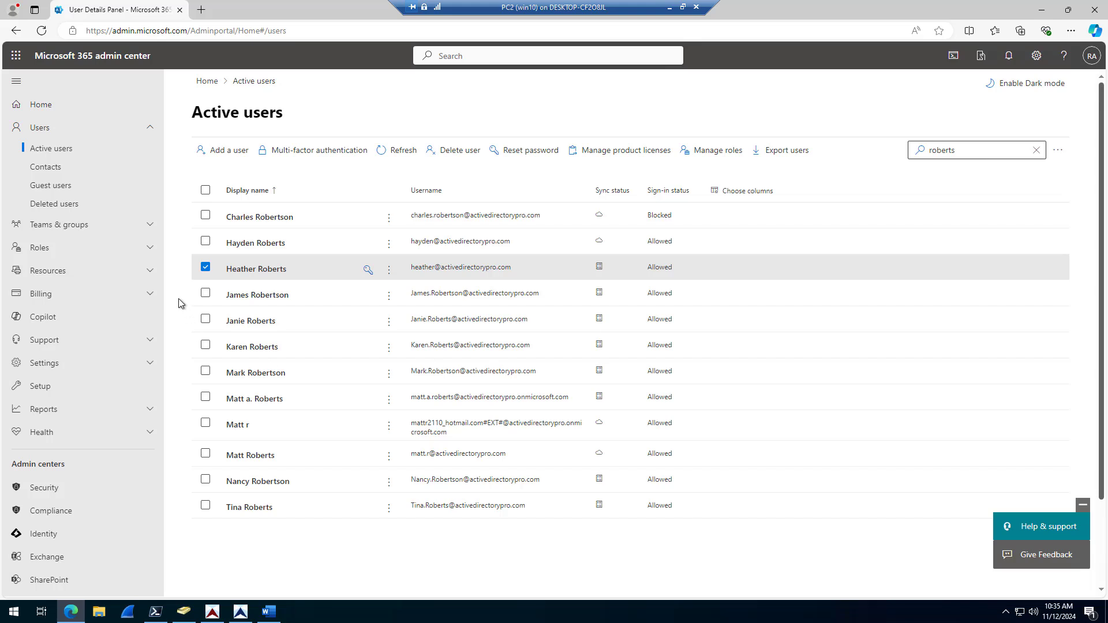
click(254, 274)
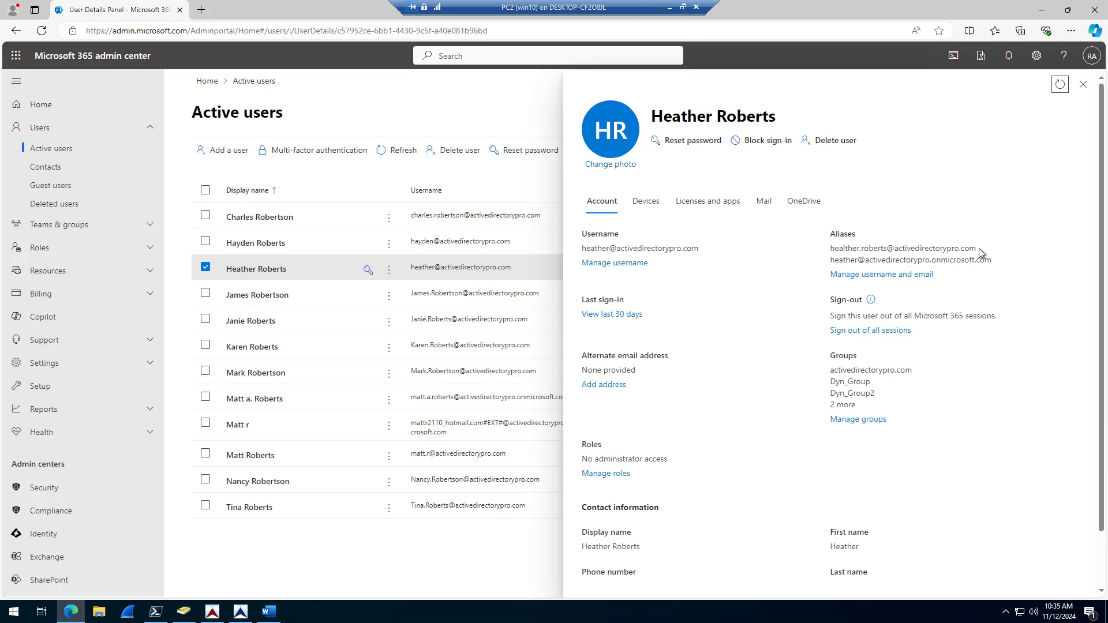
drag(976, 248, 829, 248)
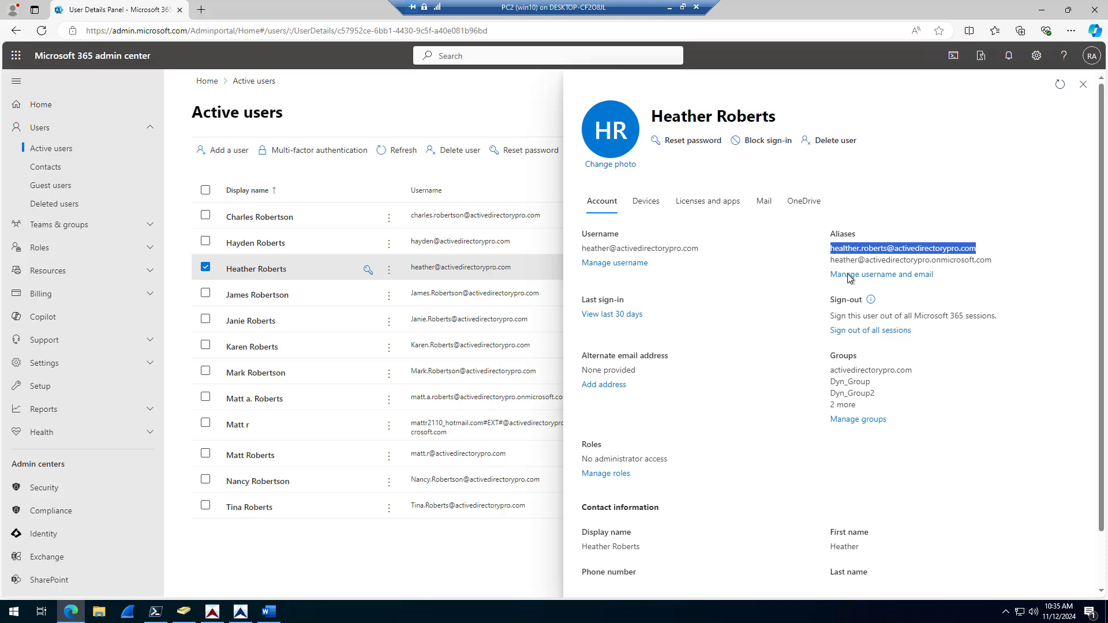
click(879, 275)
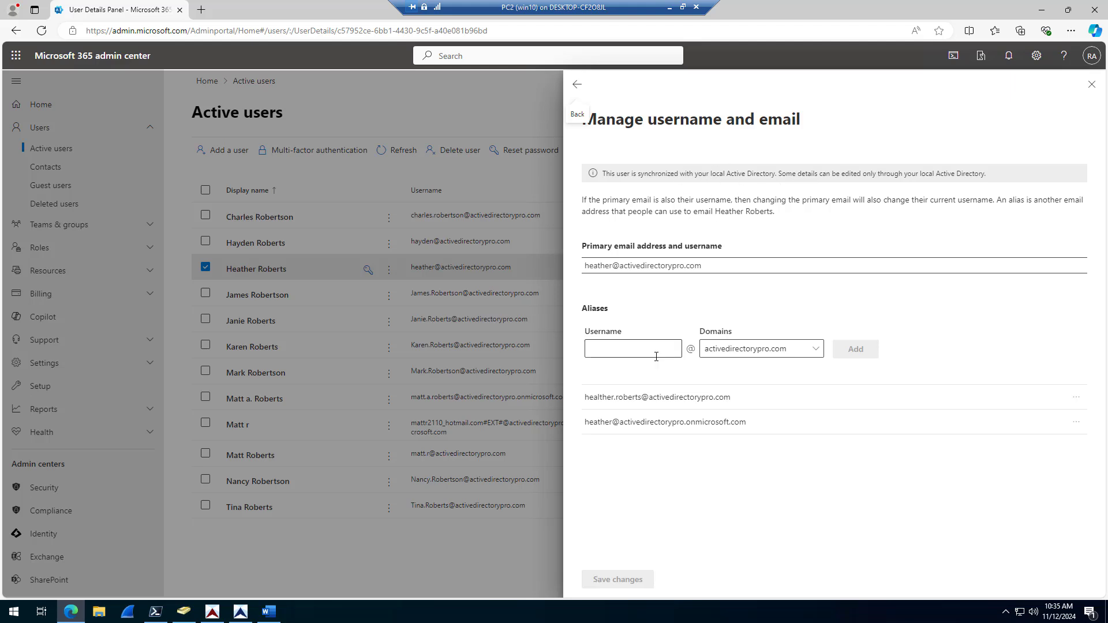
click(577, 85)
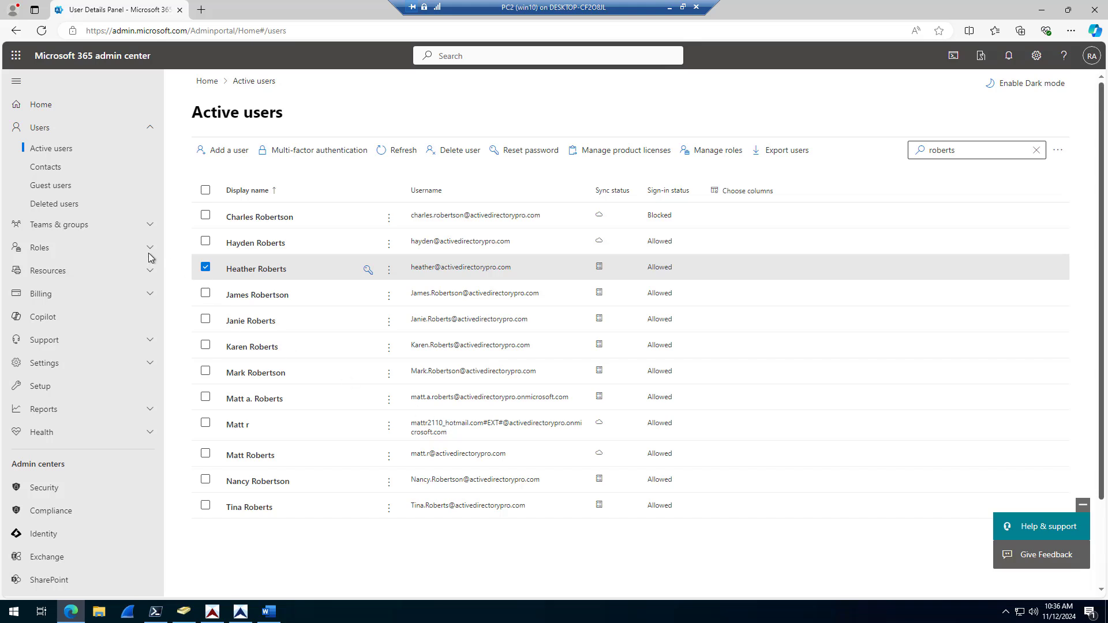
Step: Search Active users for 'allen' and open the third match's account details
click(959, 149)
click(1036, 150)
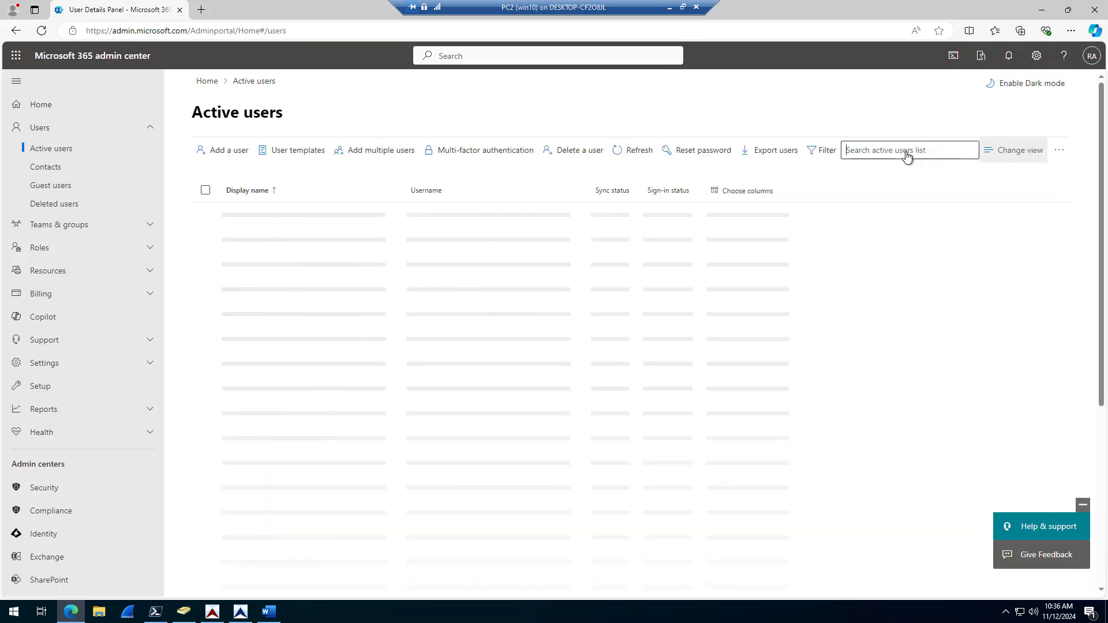
text(roberts)
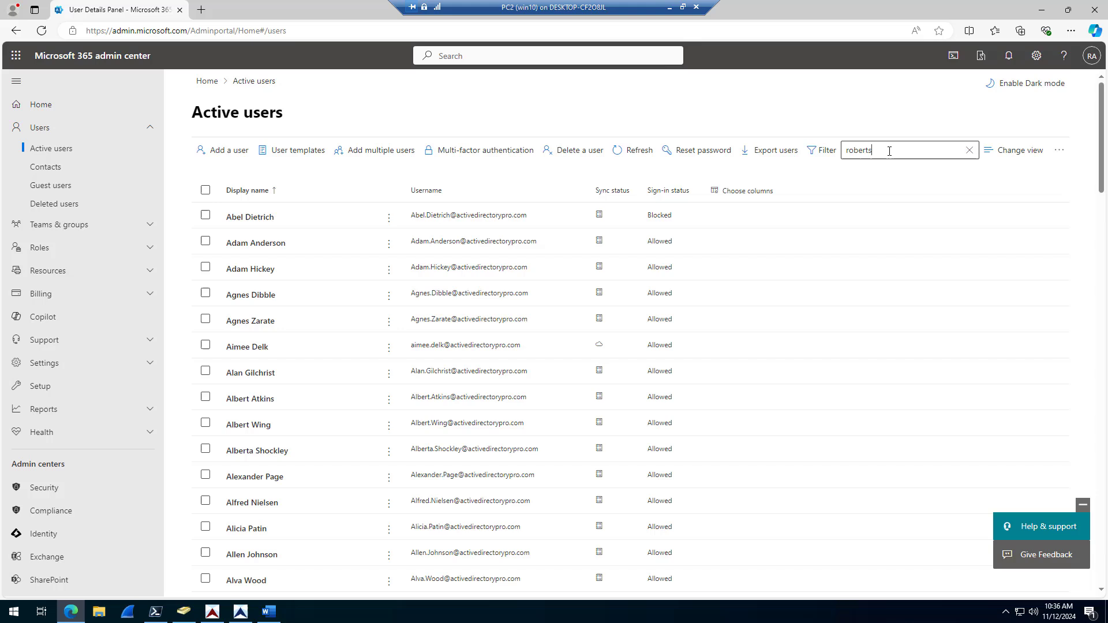
key(Return)
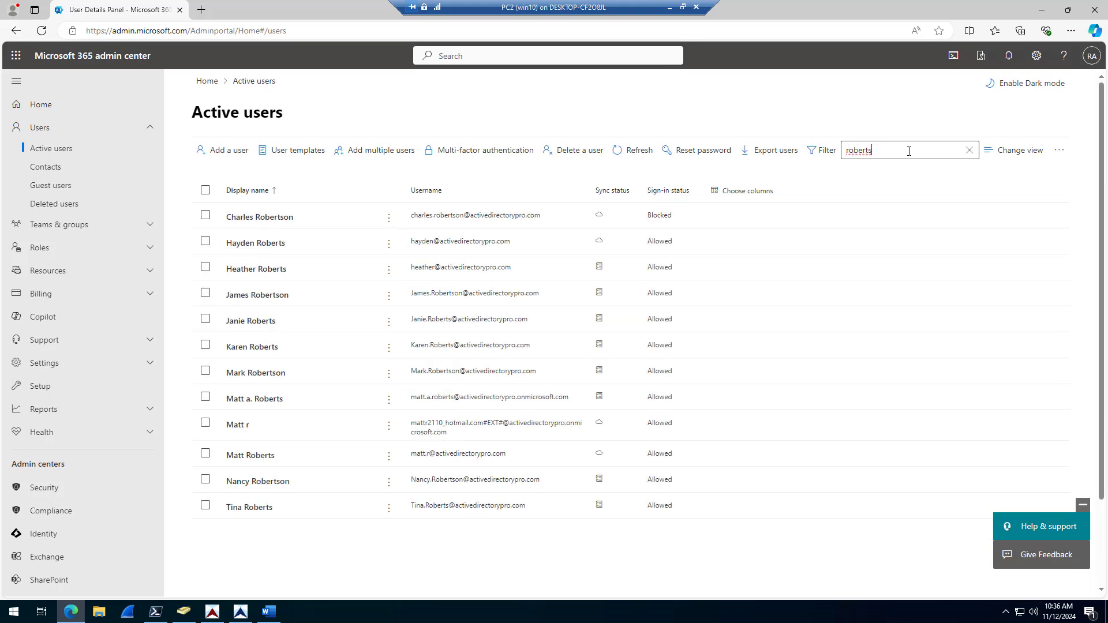
text(allen)
key(Return)
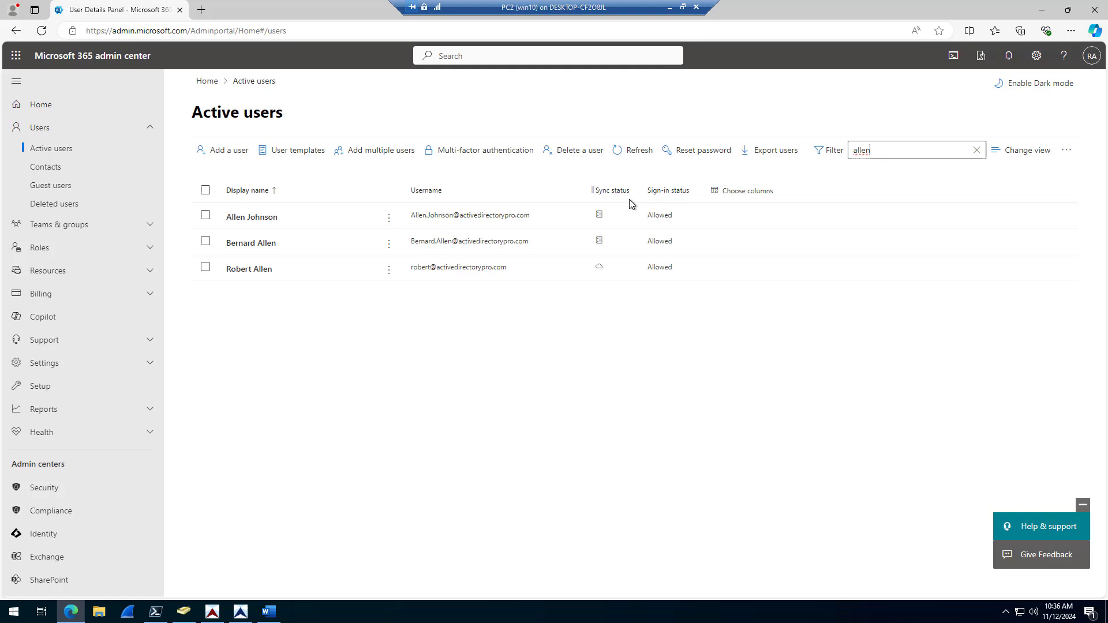
click(242, 269)
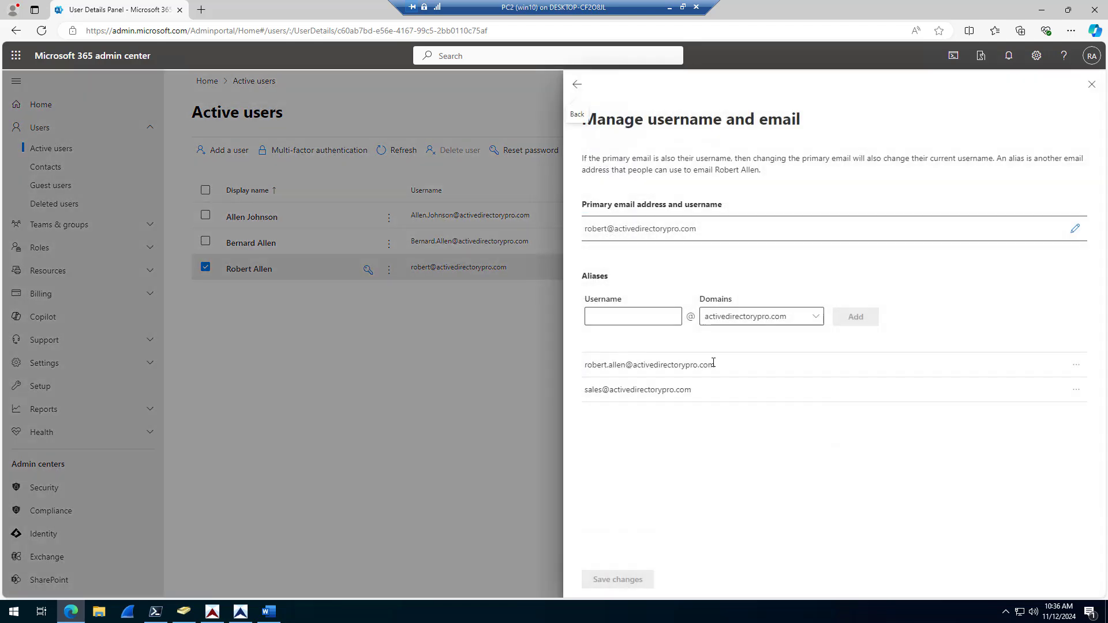
Step: Add a new alias username on activedirectorypro.com for the user and save the alias changes
click(640, 321)
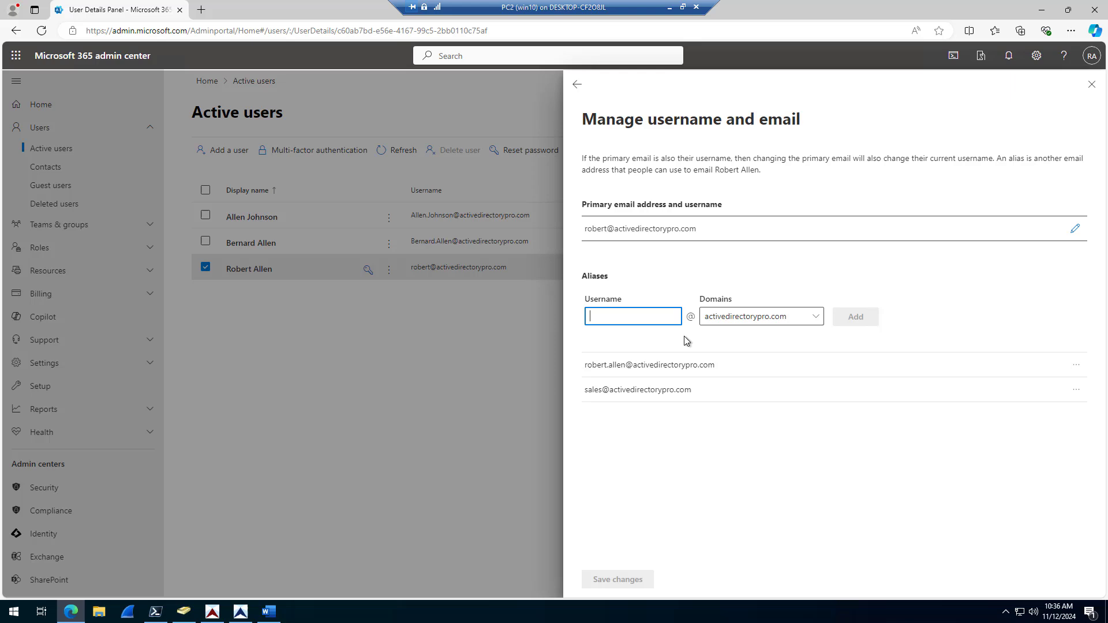
text(kjjk)
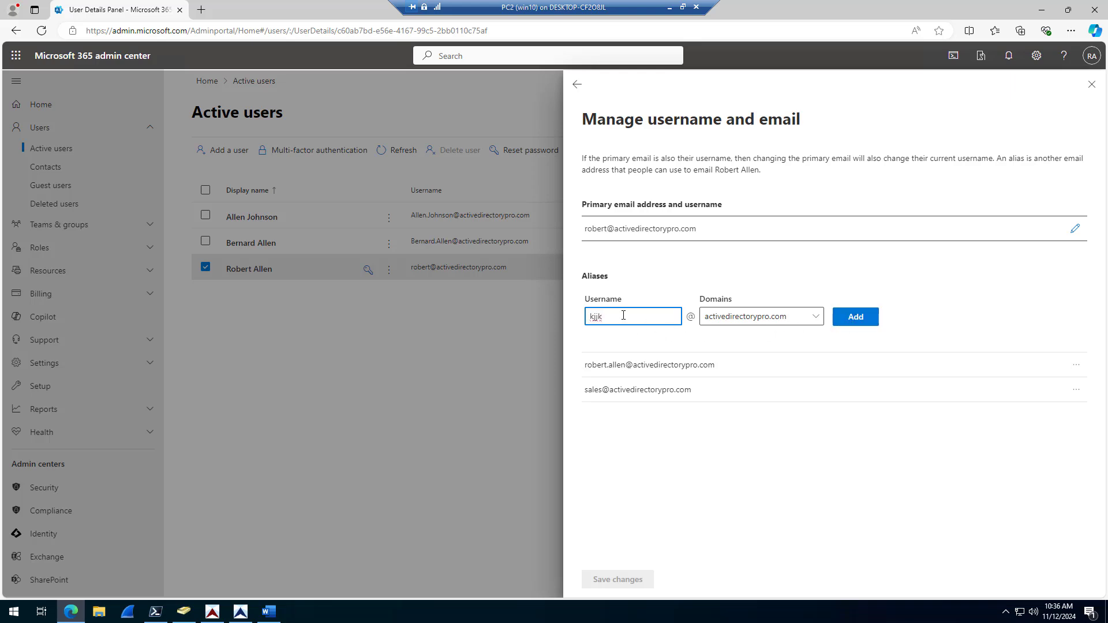
drag(625, 318, 559, 319)
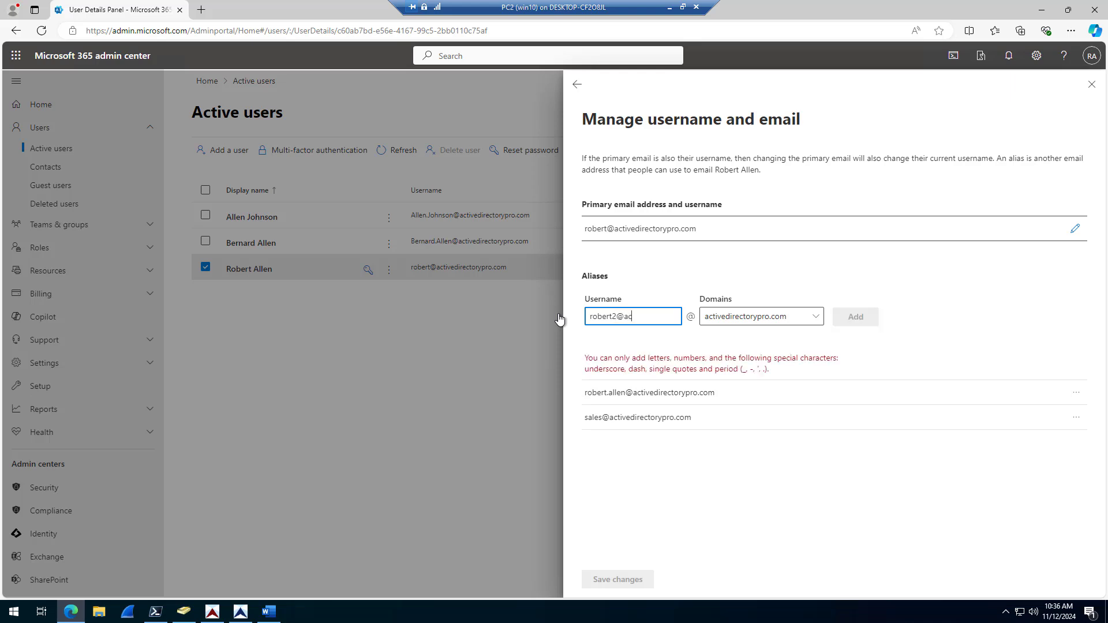
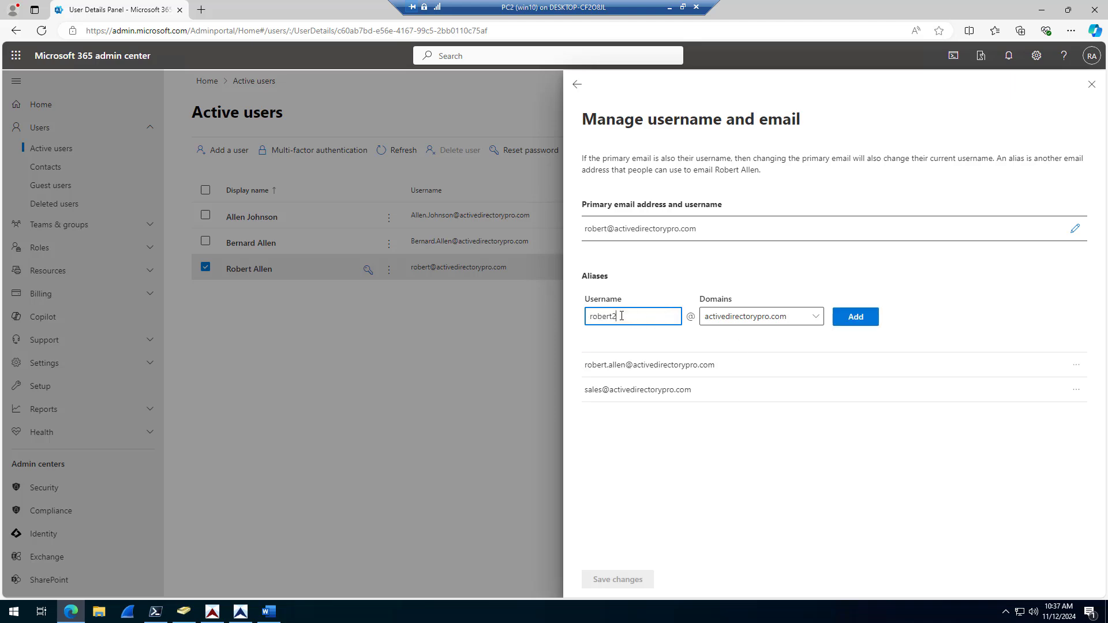
drag(622, 315, 587, 318)
click(819, 319)
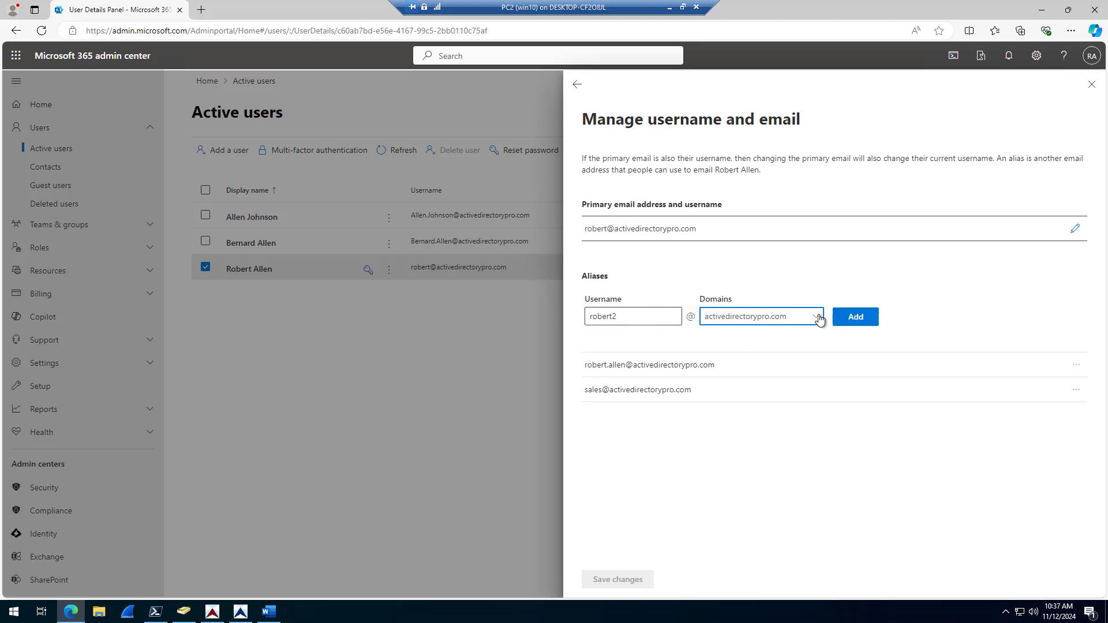
click(718, 332)
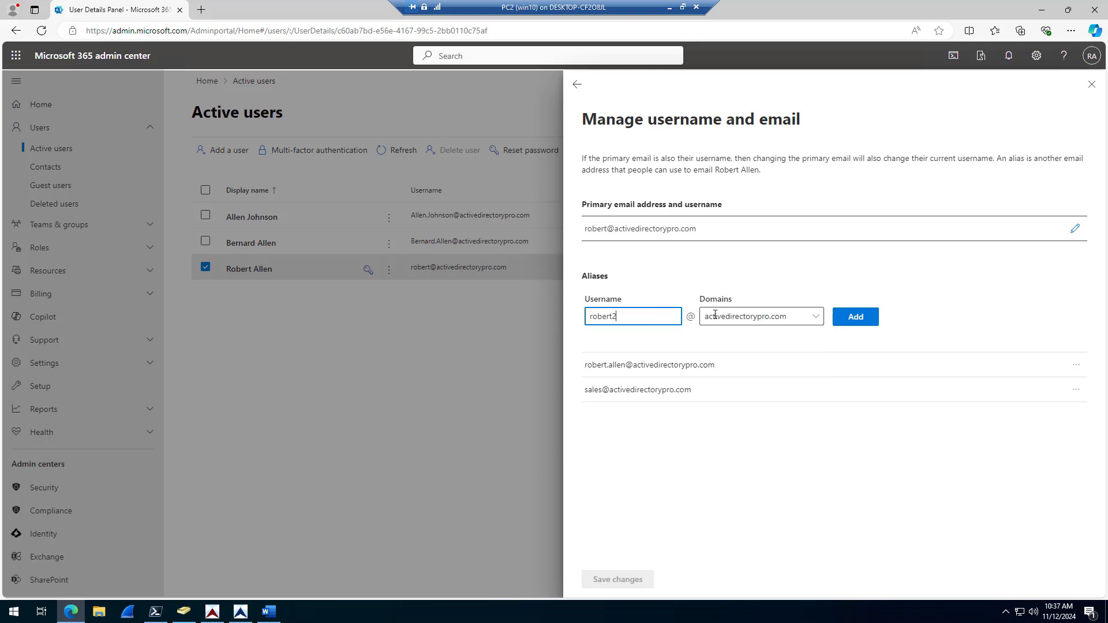
click(854, 316)
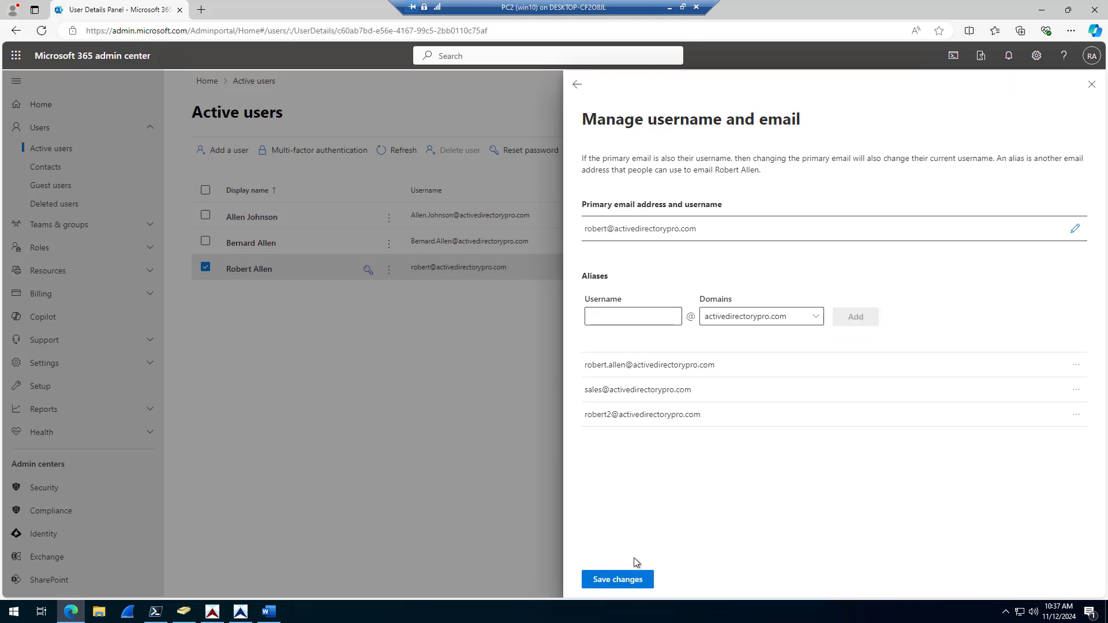
click(621, 581)
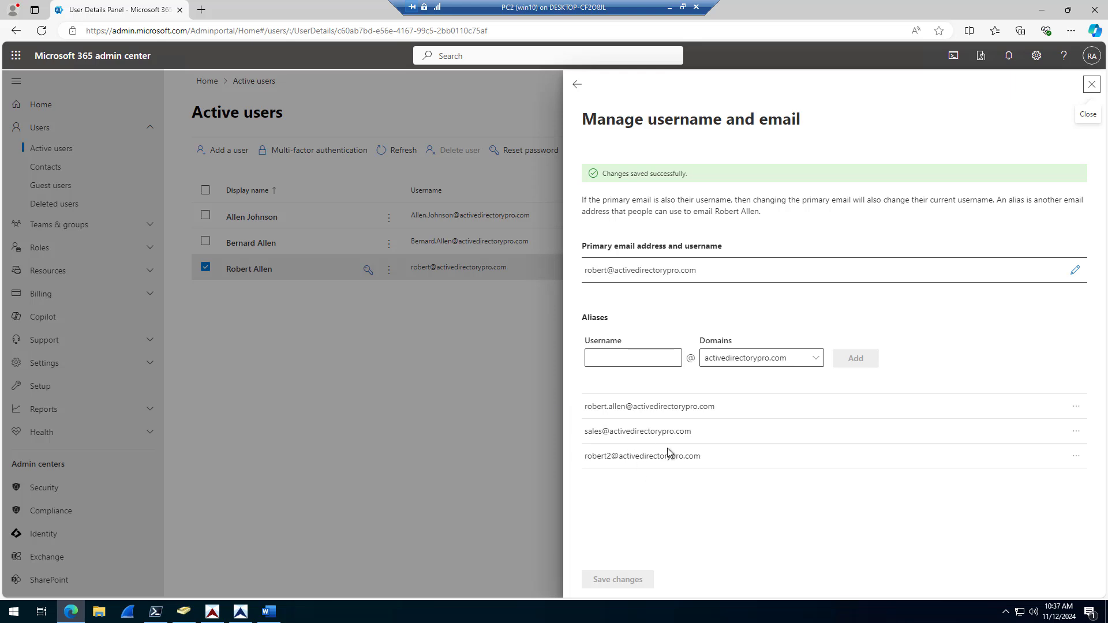
key(shift+Tab)
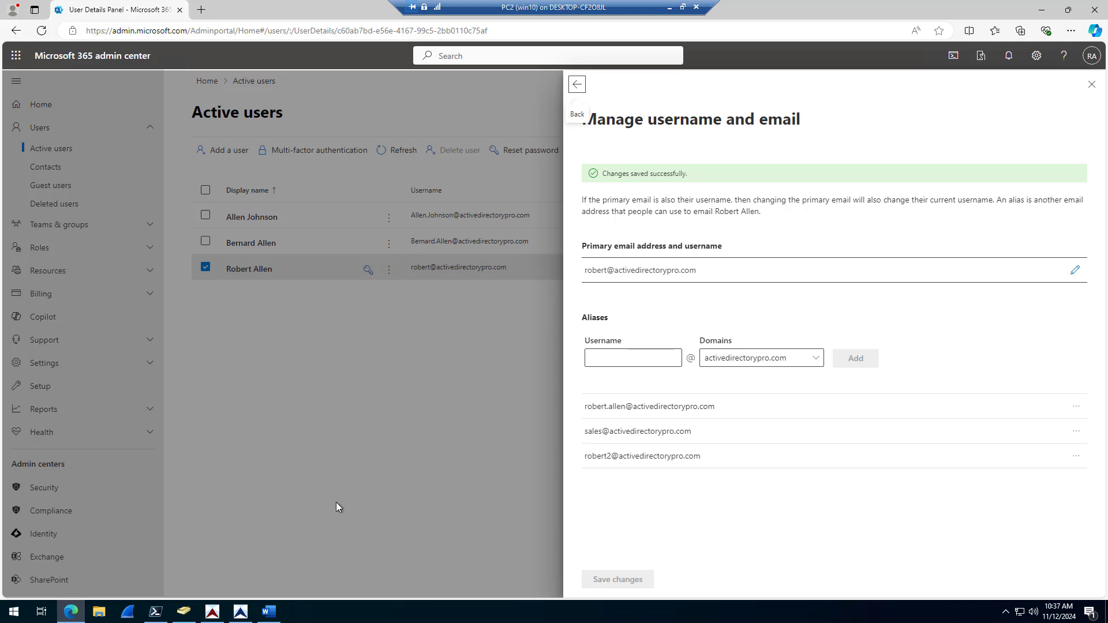
Step: Run get-aduser -filter * -properties proxyAddresses | select name, proxyaddresses in PowerShell
click(157, 612)
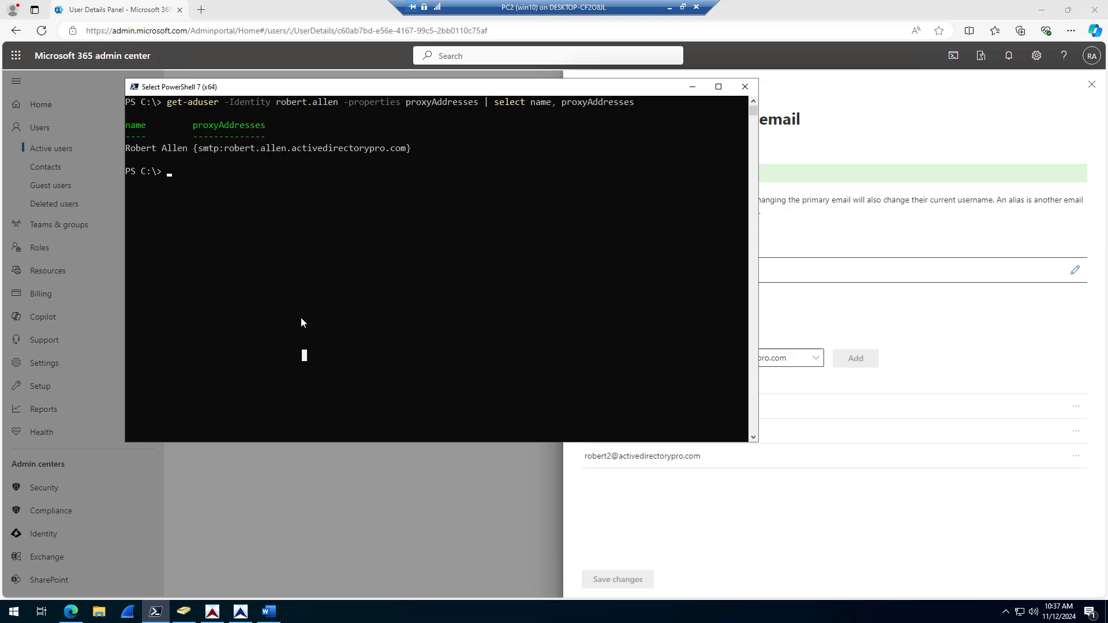
right_click(371, 322)
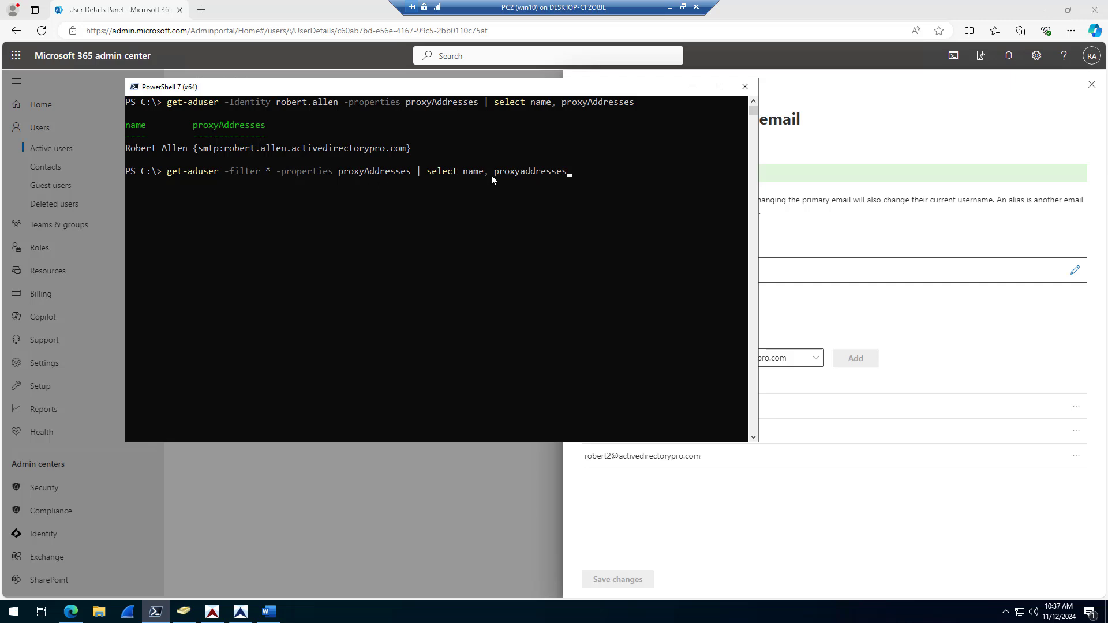
click(605, 171)
key(Escape)
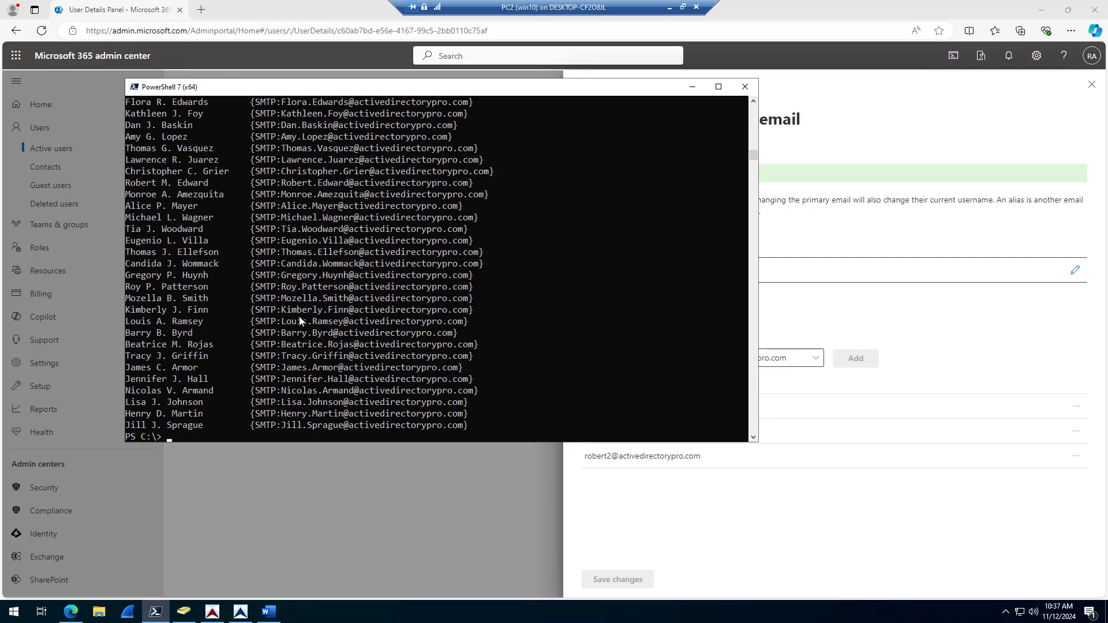
Step: Scroll through the output and highlight a user row listing two proxy addresses
scroll(300, 320, up, 15)
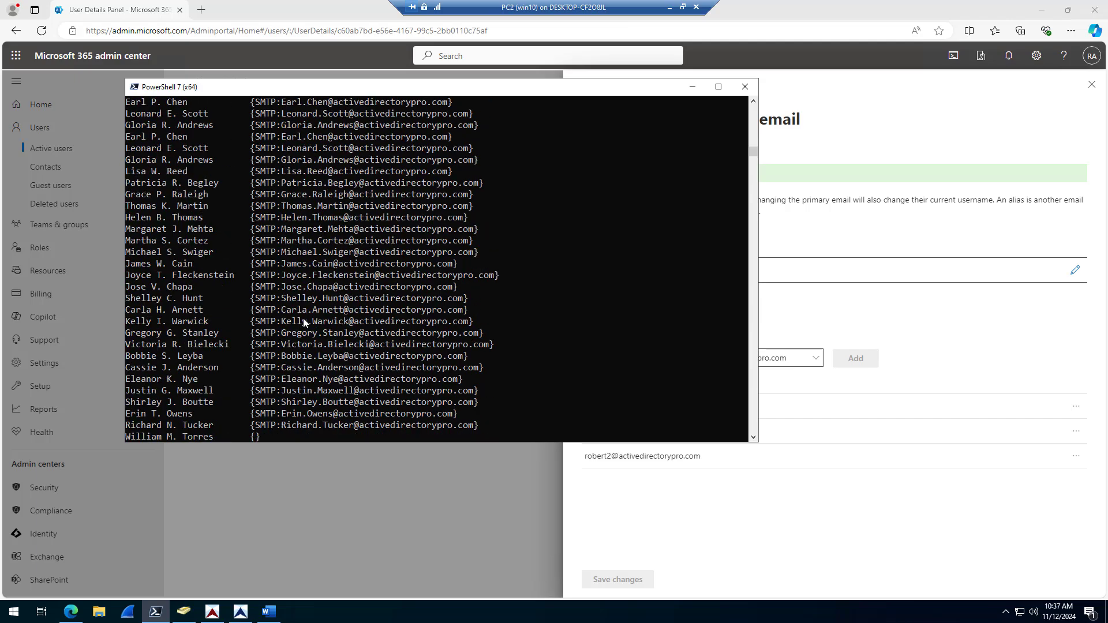
scroll(303, 318, up, 15)
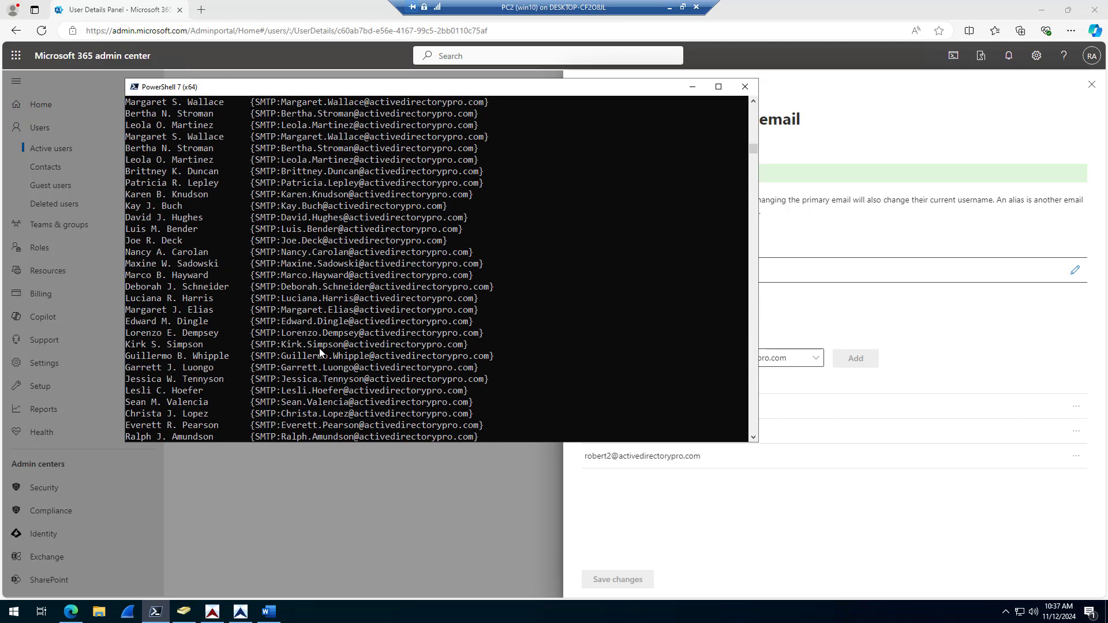
scroll(320, 347, up, 15)
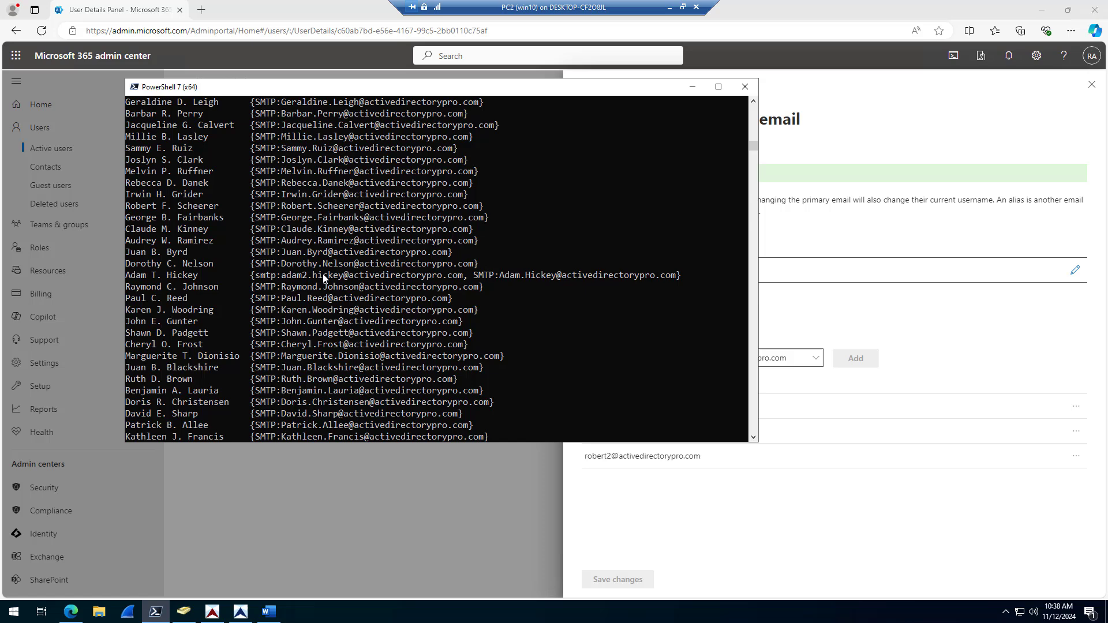
drag(127, 275, 128, 278)
drag(224, 270, 594, 277)
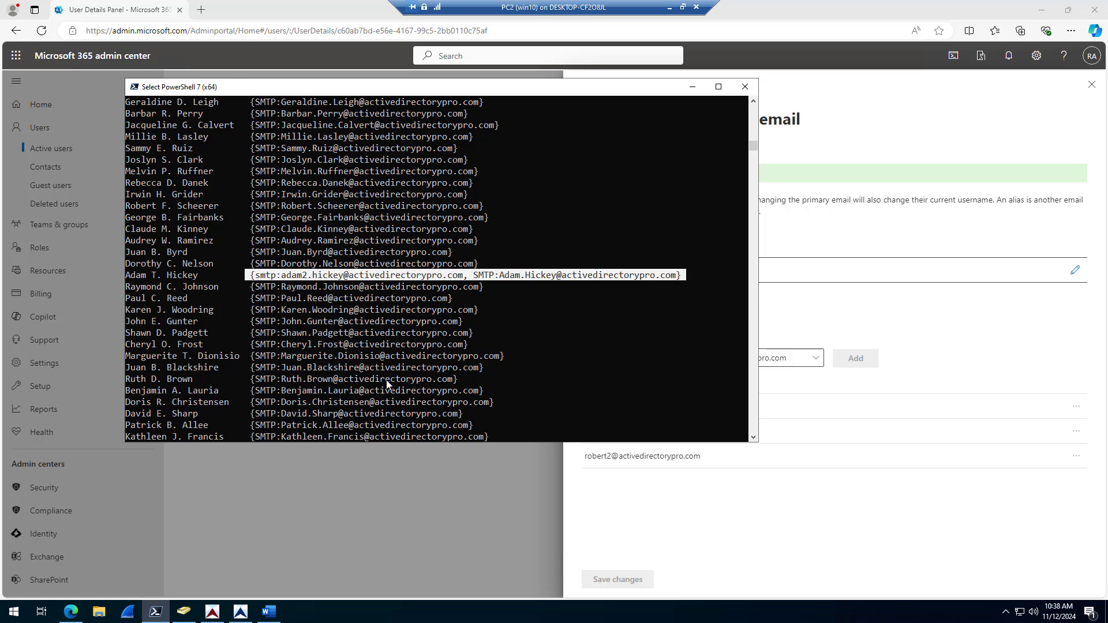
scroll(386, 384, up, 7)
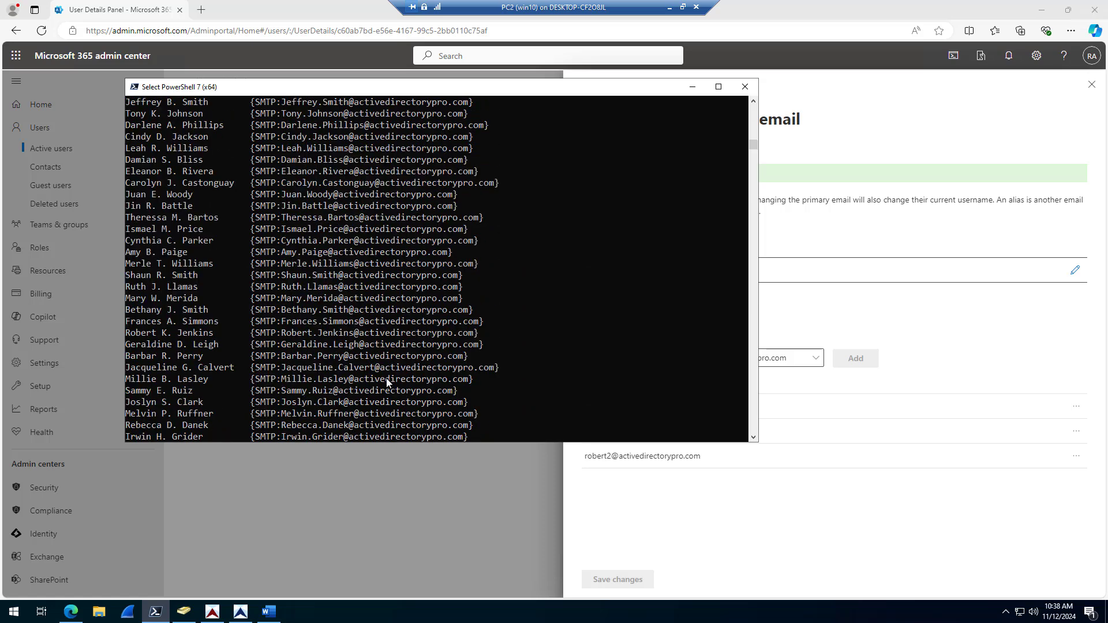
scroll(386, 378, up, 9)
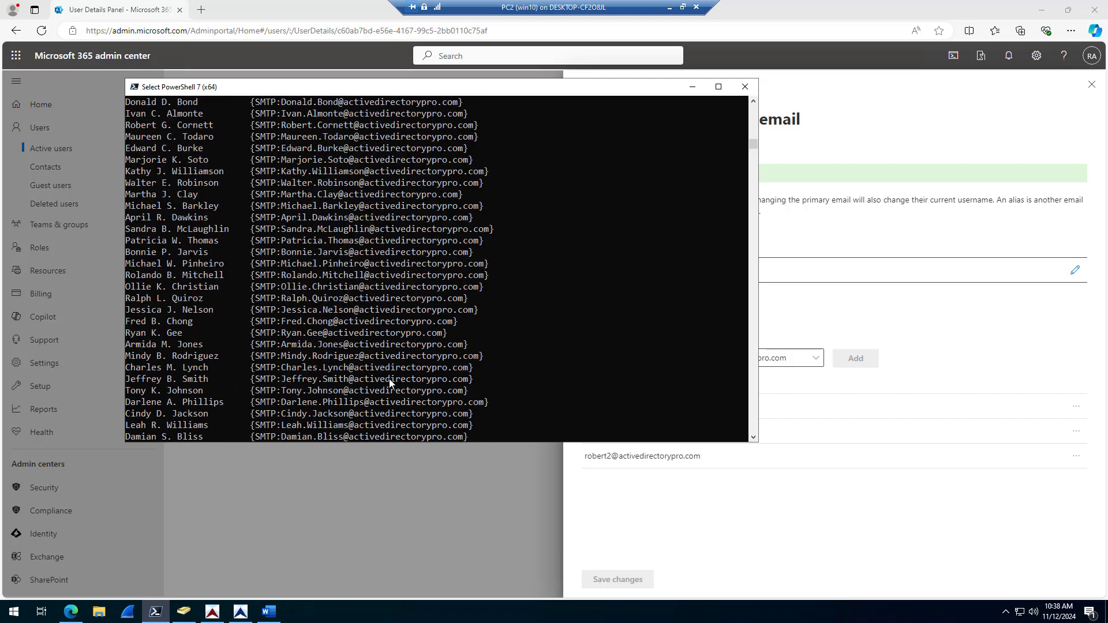
scroll(388, 379, up, 3)
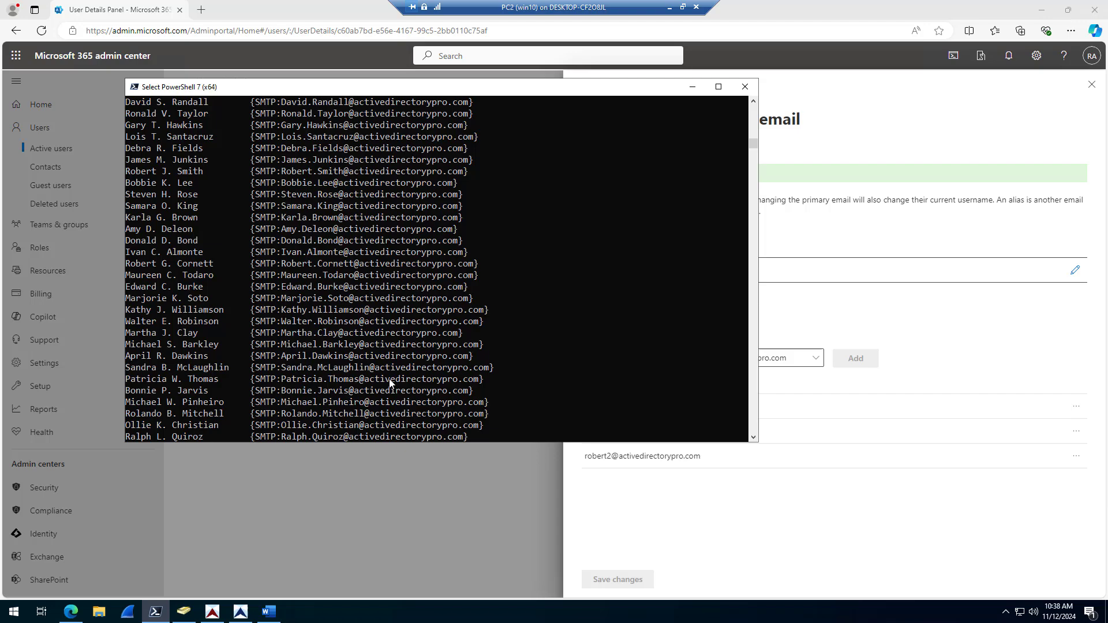
scroll(396, 382, up, 7)
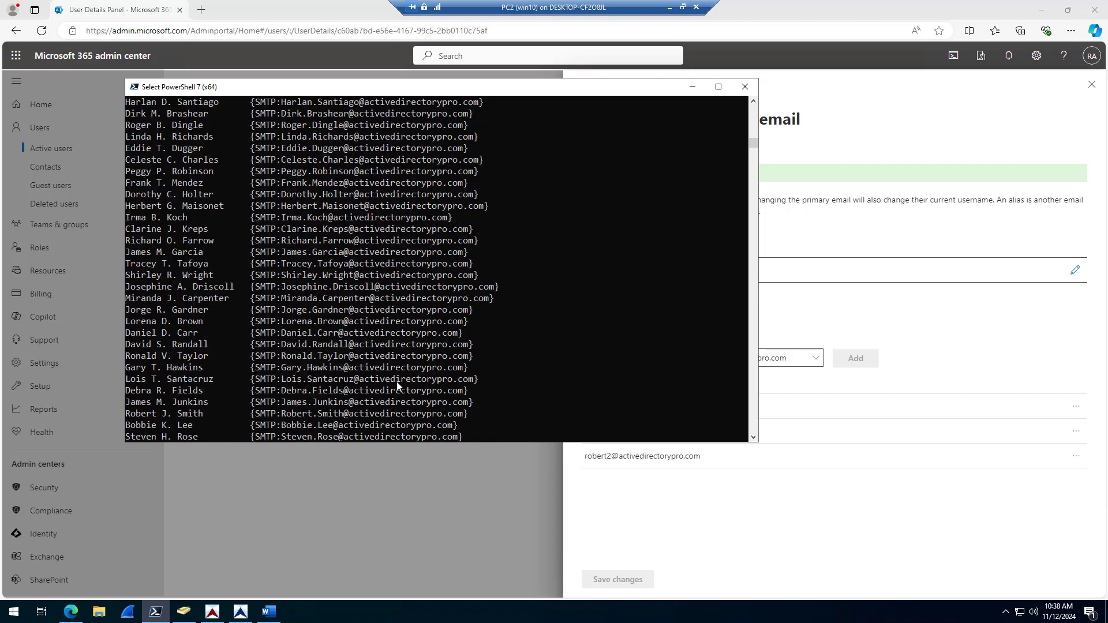
scroll(410, 375, up, 8)
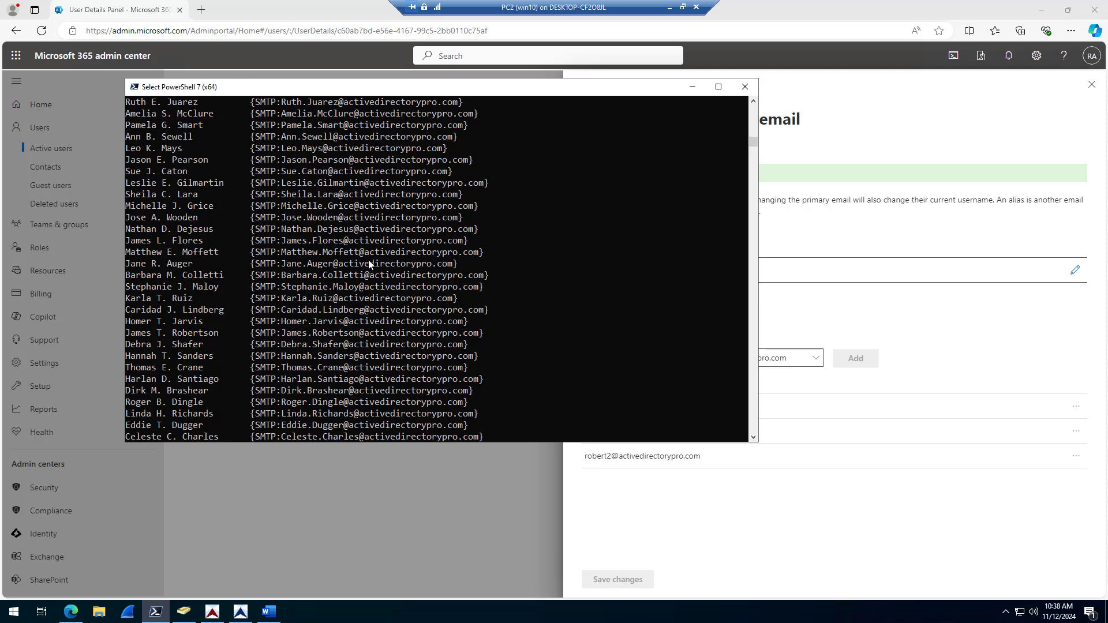
Step: Run the All Users report and scroll the grid to show status, proxyAddresses, department and company
click(242, 612)
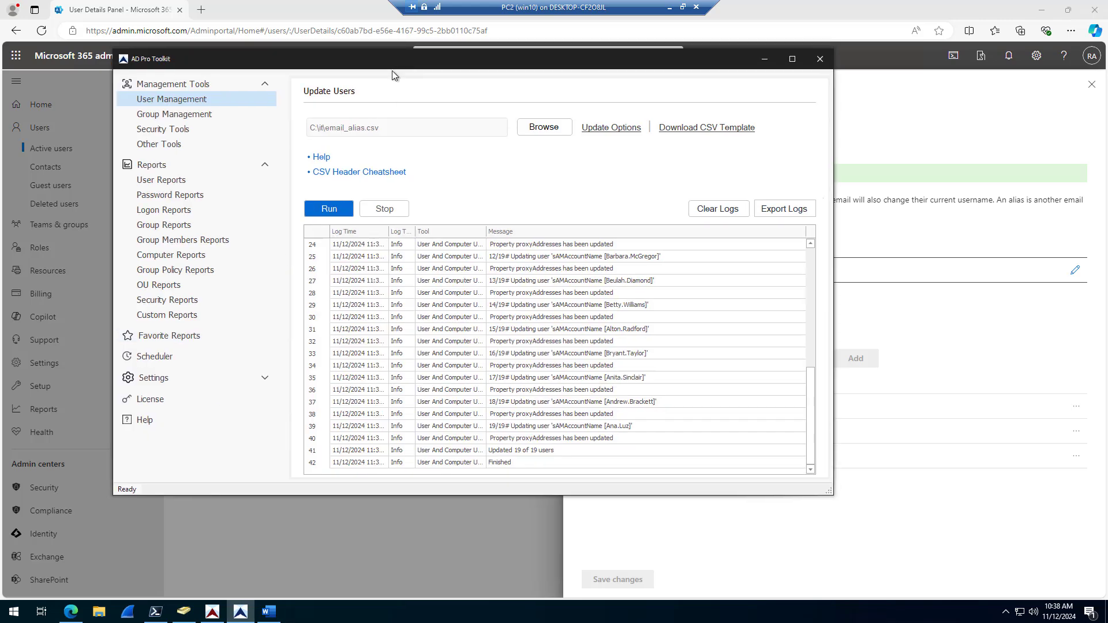
click(792, 59)
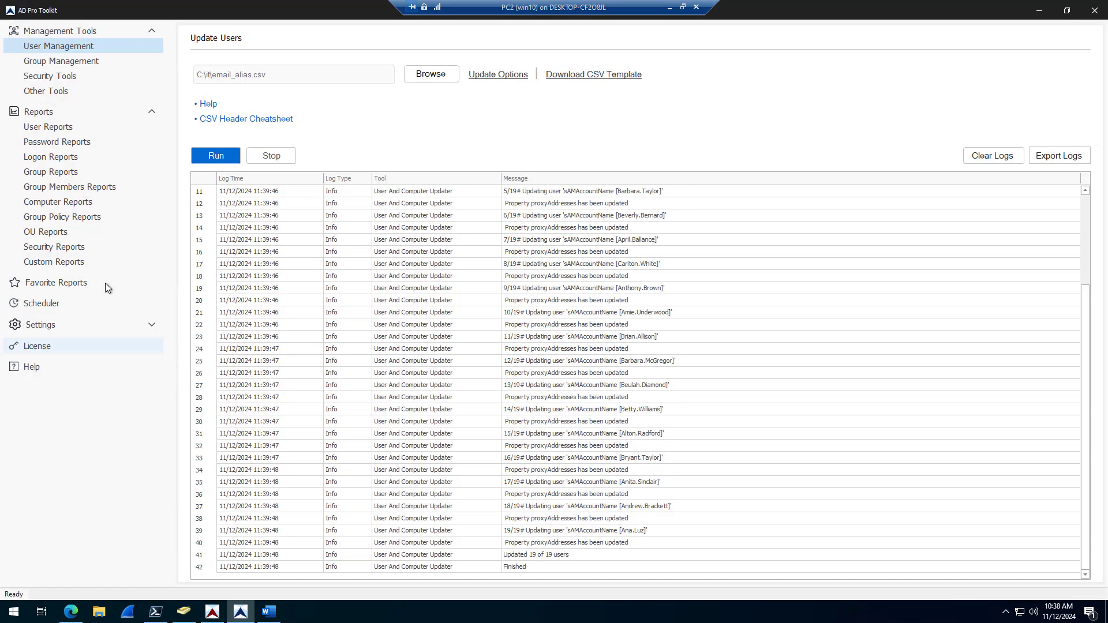
click(47, 127)
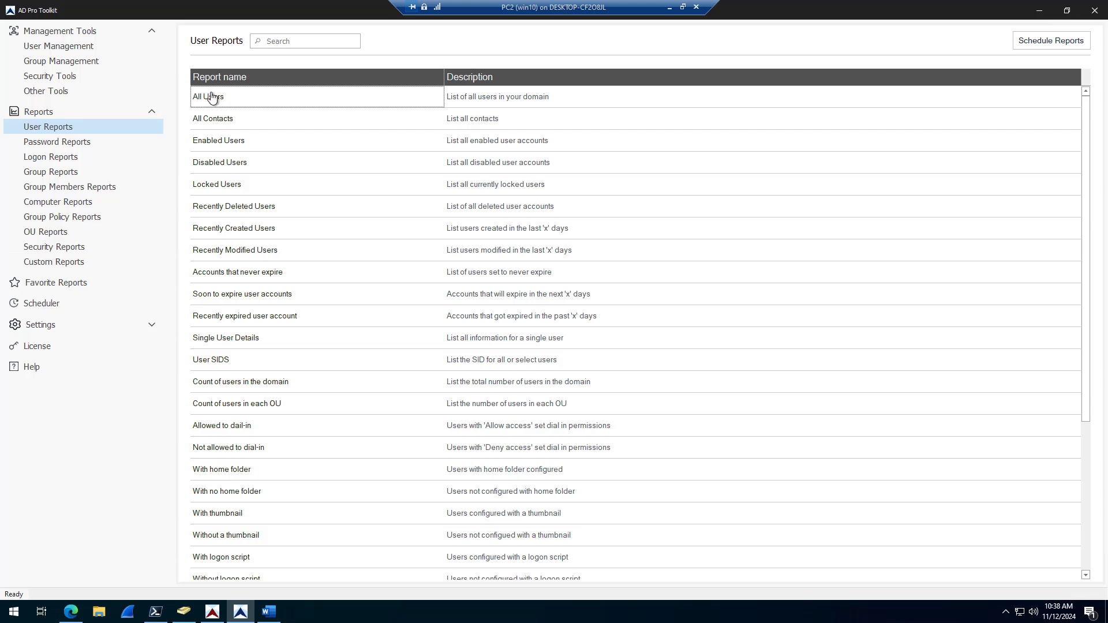
double_click(212, 97)
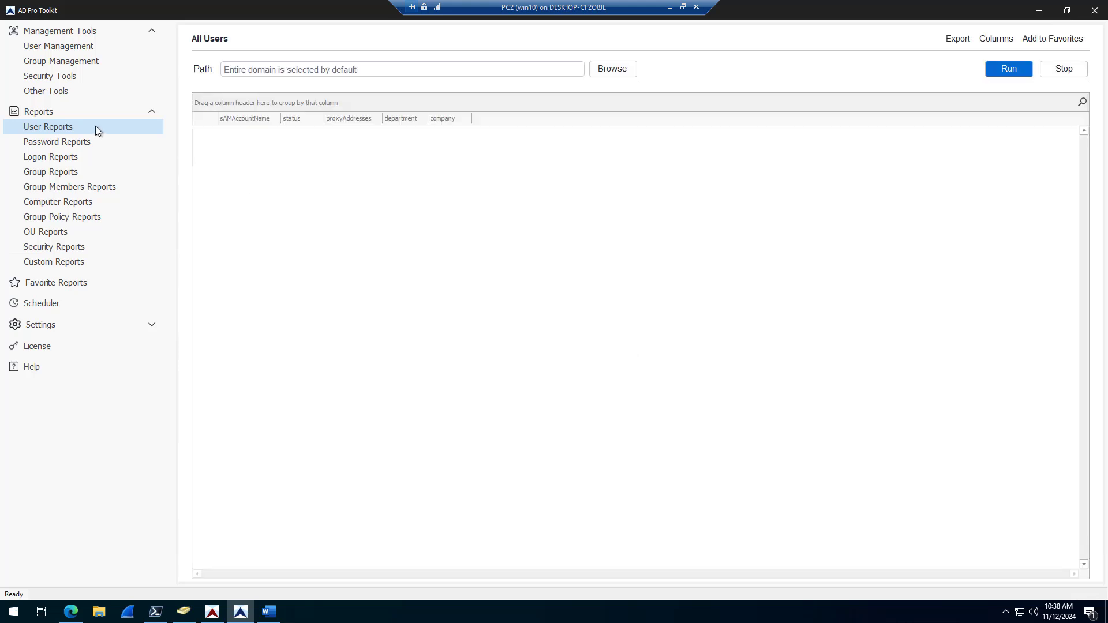
click(1023, 70)
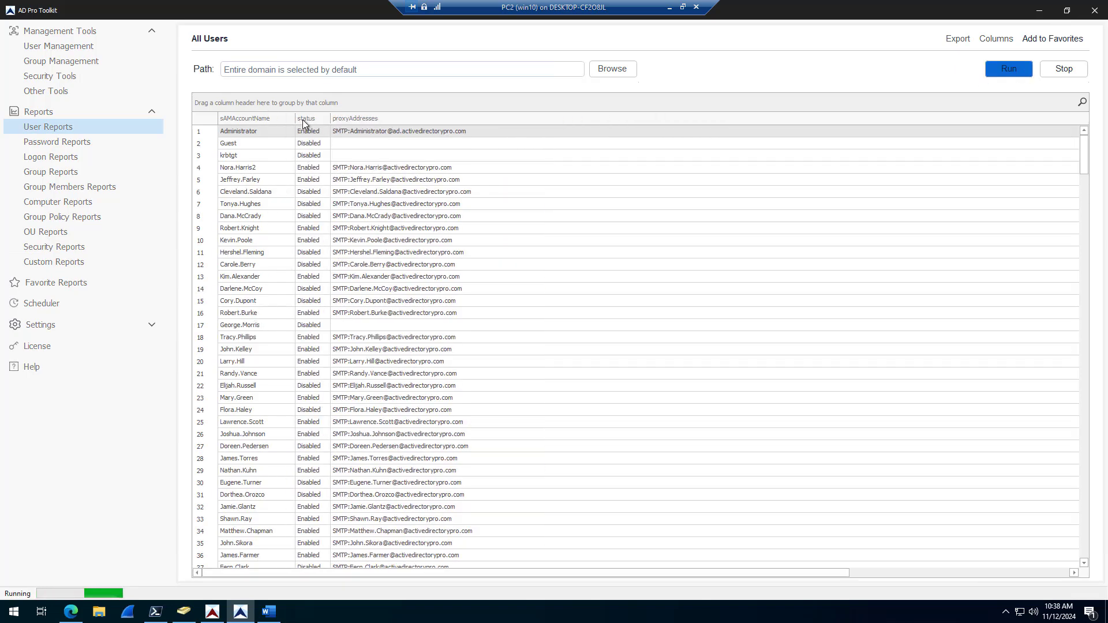
click(1064, 69)
drag(256, 575, 612, 571)
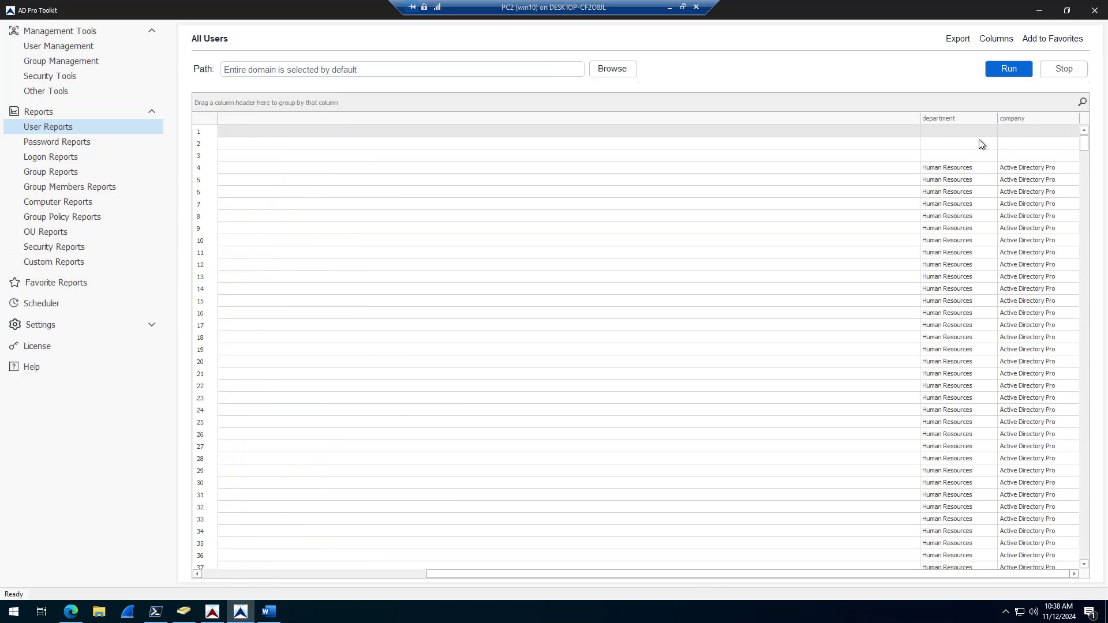
click(1007, 39)
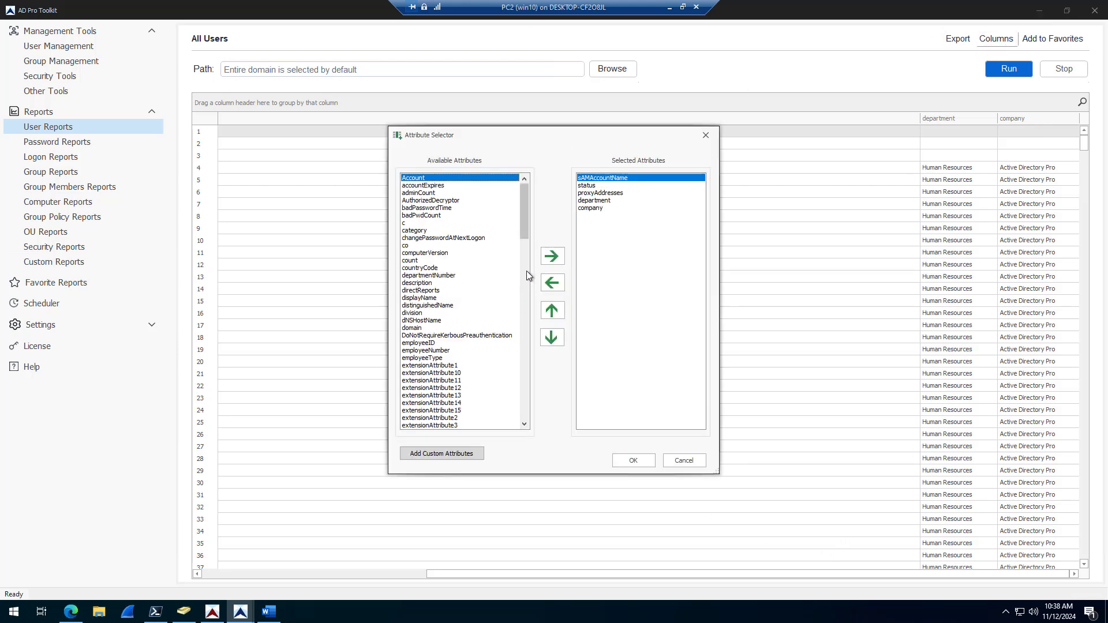
click(684, 459)
click(955, 41)
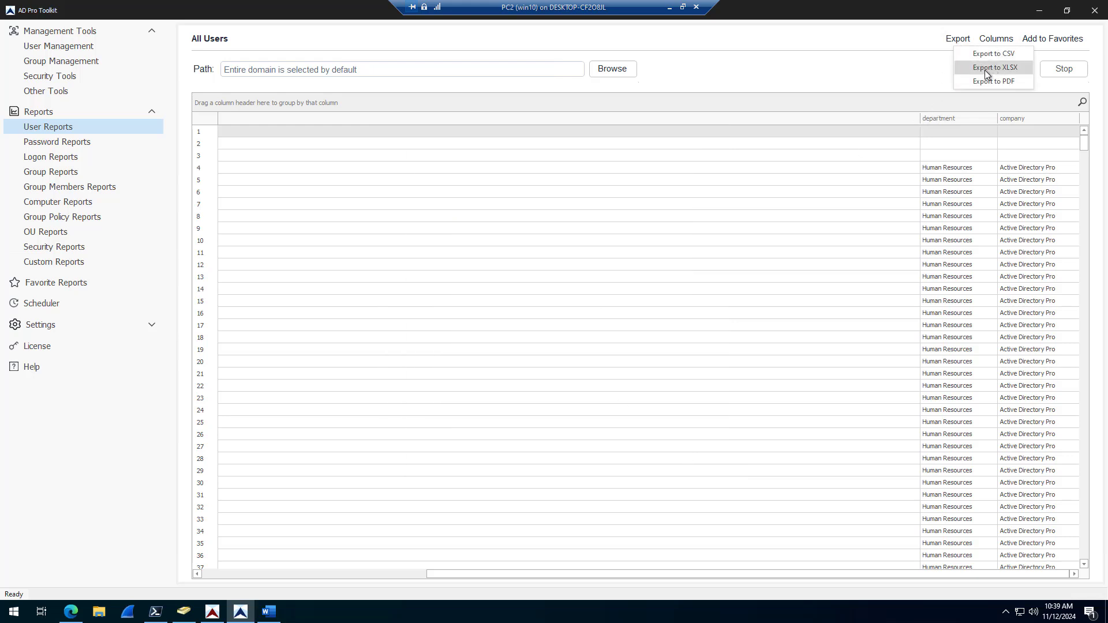
click(459, 330)
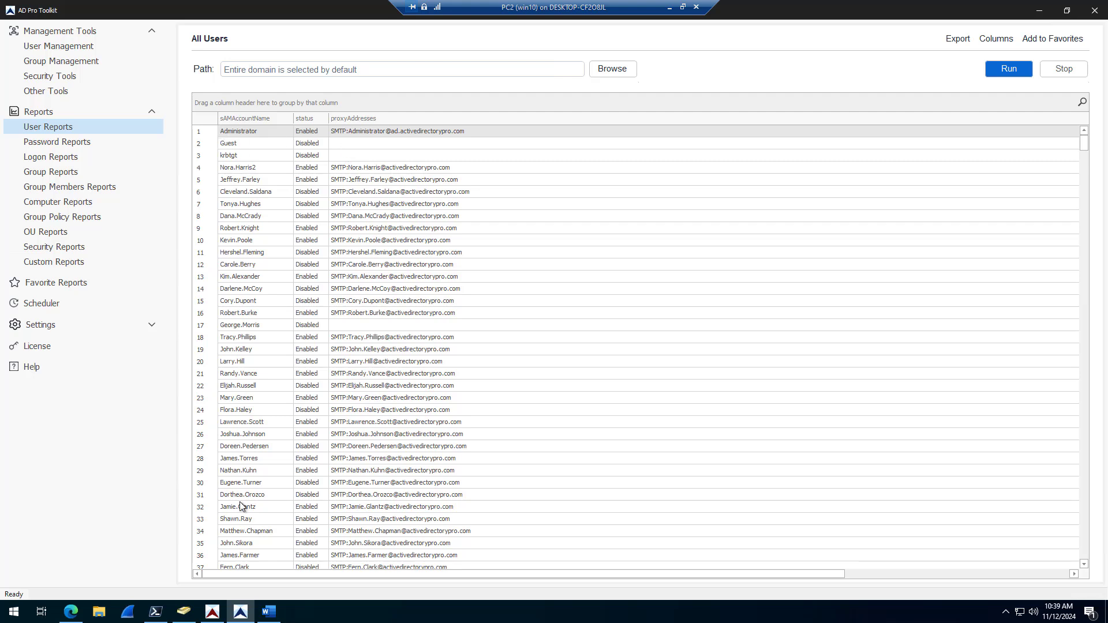
click(99, 613)
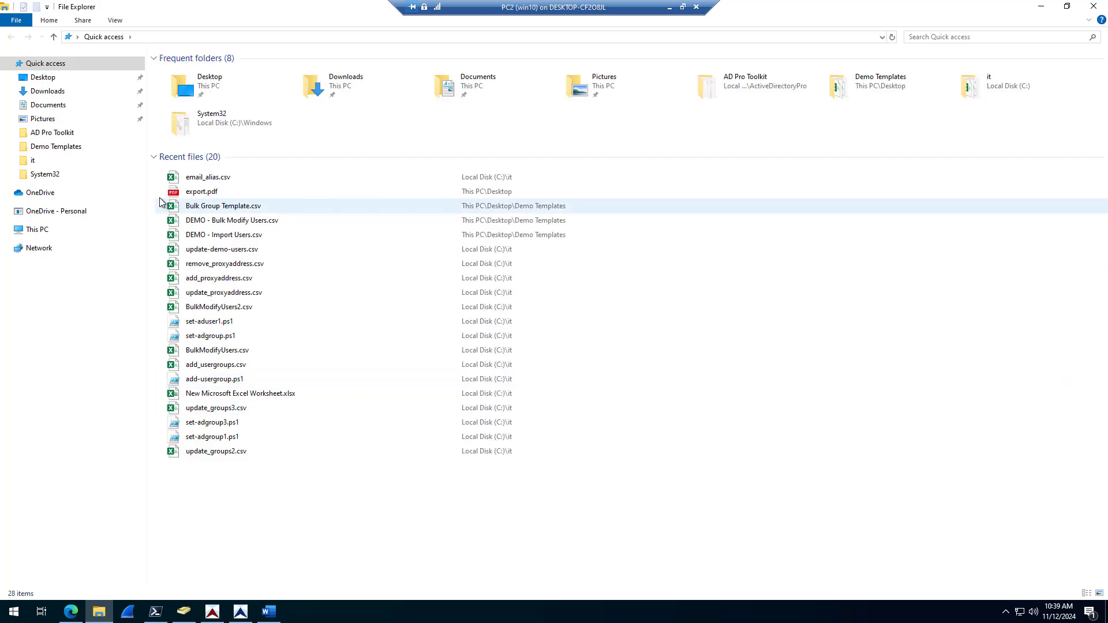
click(205, 180)
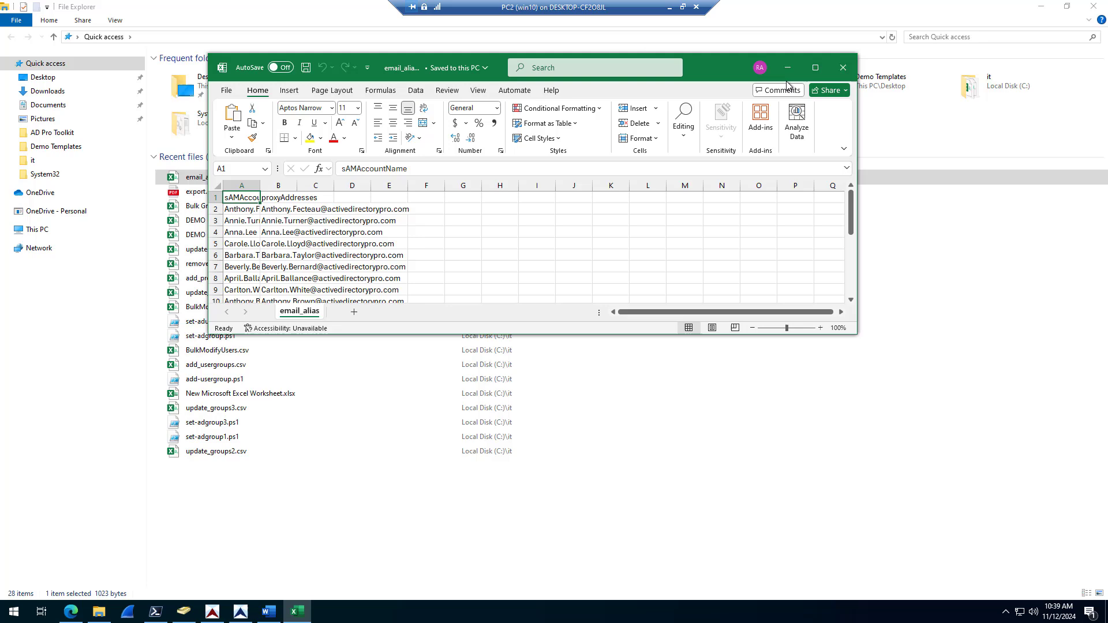
click(815, 68)
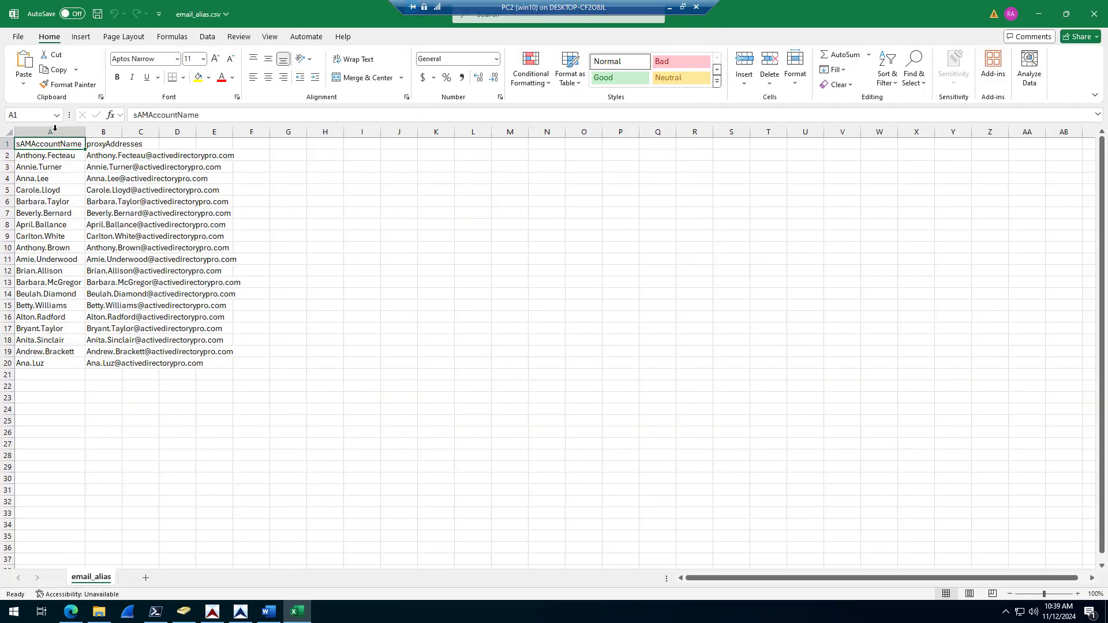
double_click(121, 128)
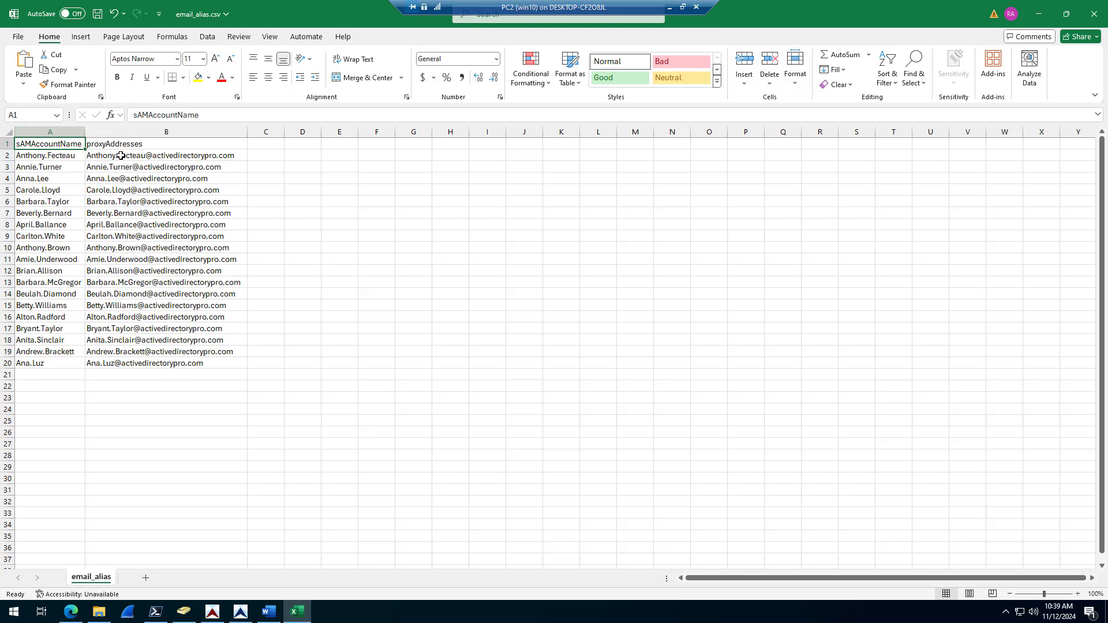
click(1094, 13)
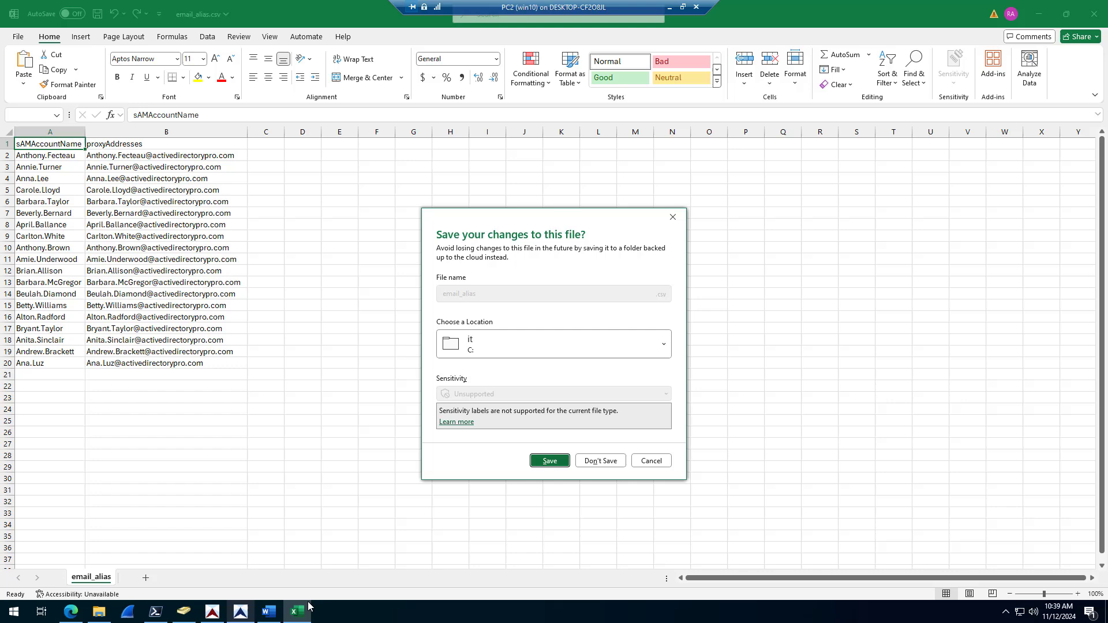
click(603, 461)
Step: Run Bulk Modify Users with C:\it\email_alias.csv, updating proxyAddresses for 19 users
click(240, 611)
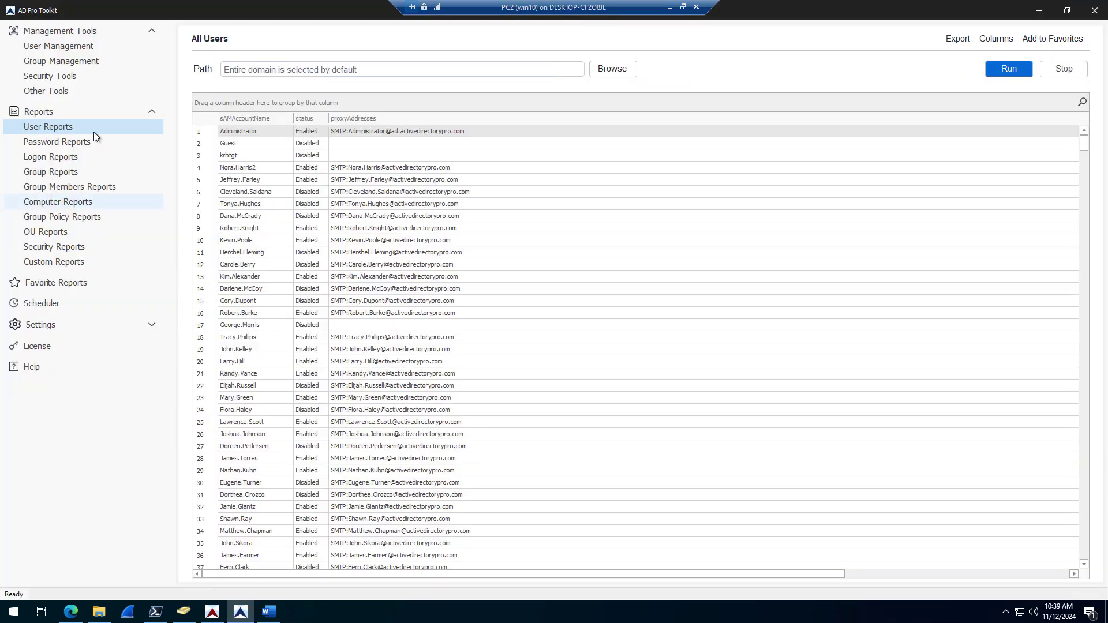
click(56, 45)
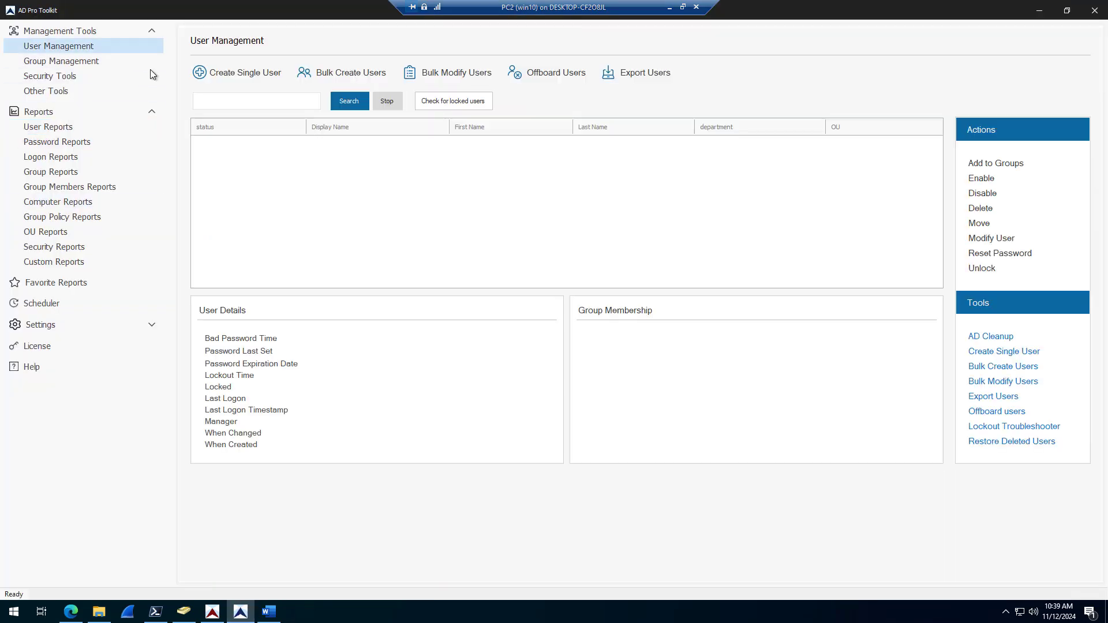
click(459, 73)
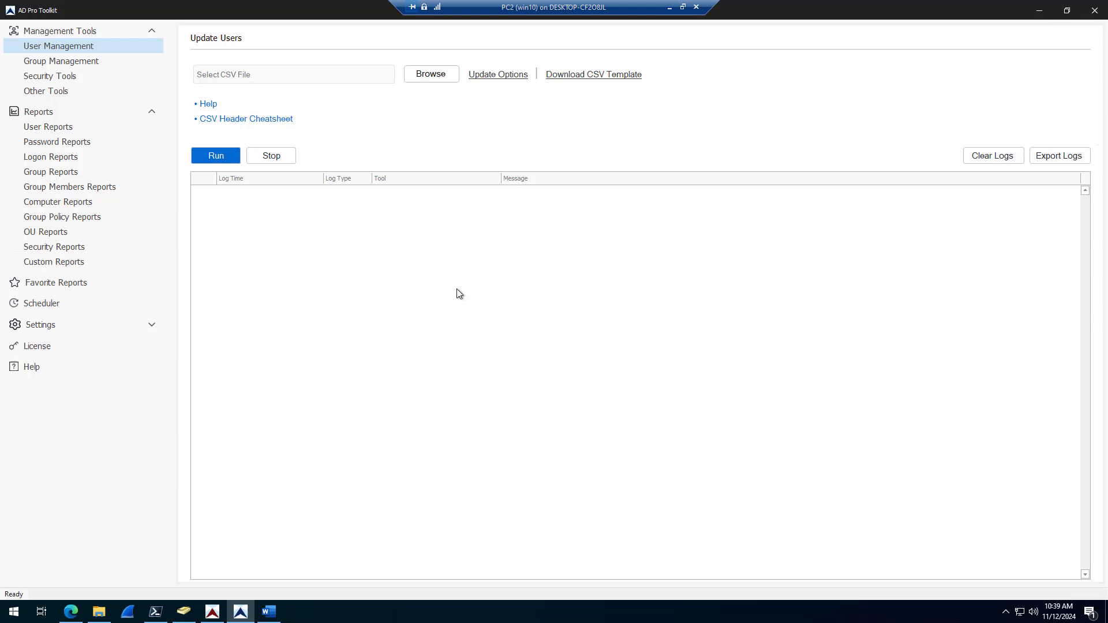
click(431, 75)
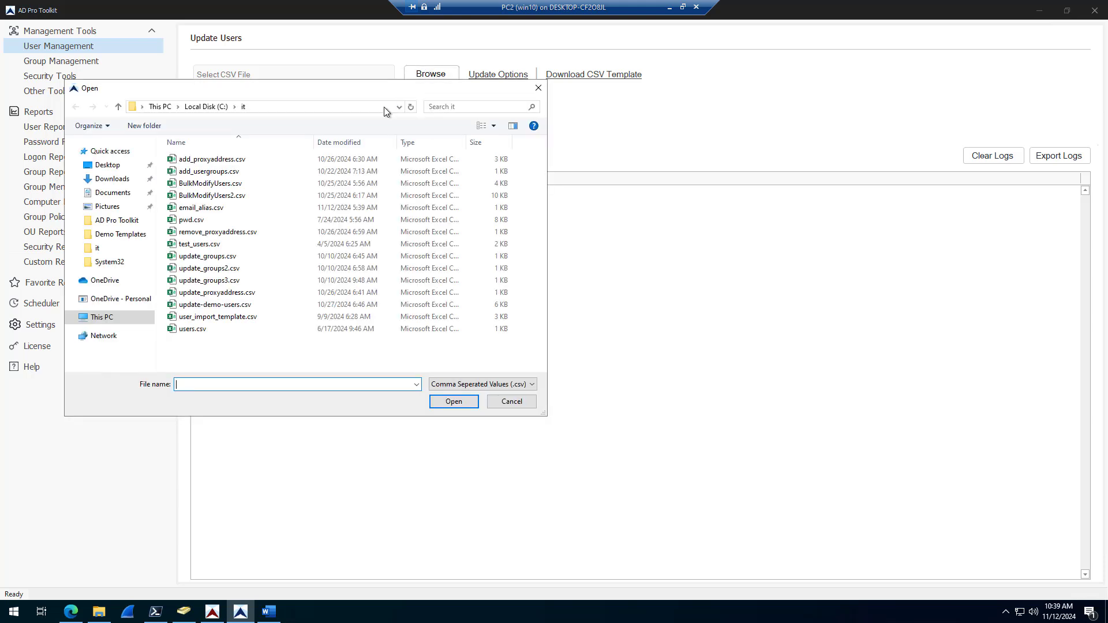
click(202, 208)
click(472, 404)
click(215, 156)
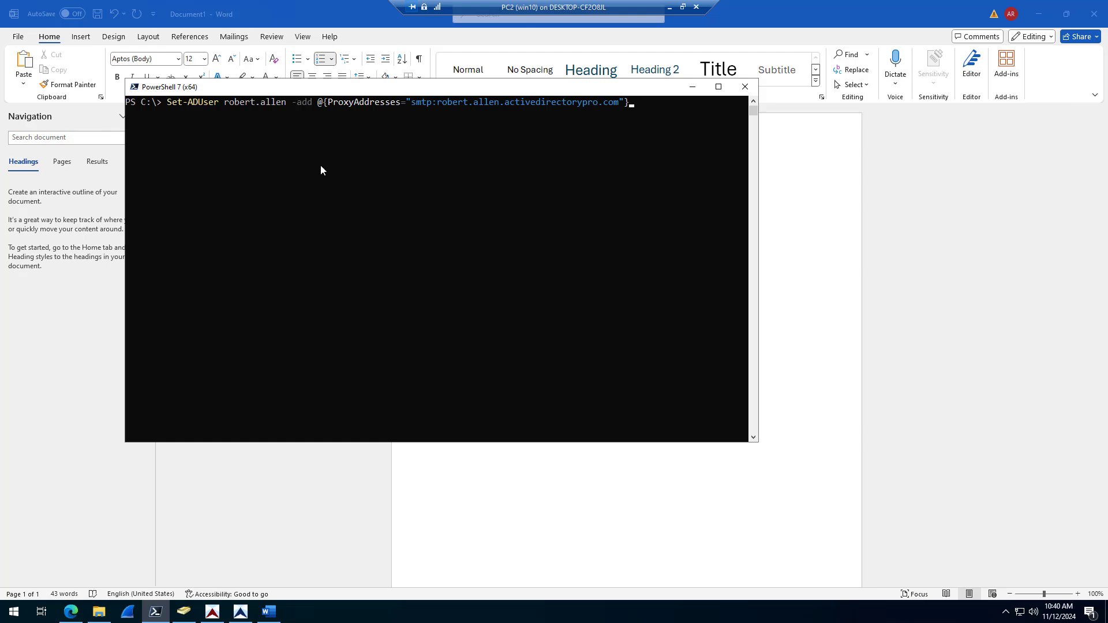
Step: Review the Set-ADUser -add ProxyAddresses command, then paste the Get-ADUser proxyAddresses check
drag(294, 87, 334, 141)
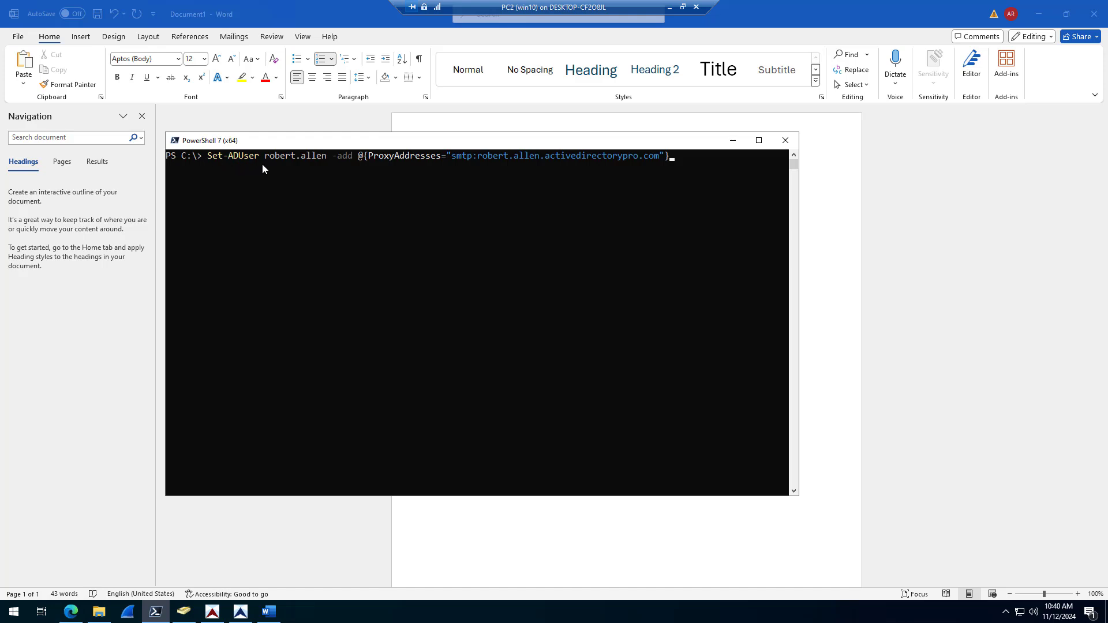
drag(264, 157, 659, 158)
click(339, 157)
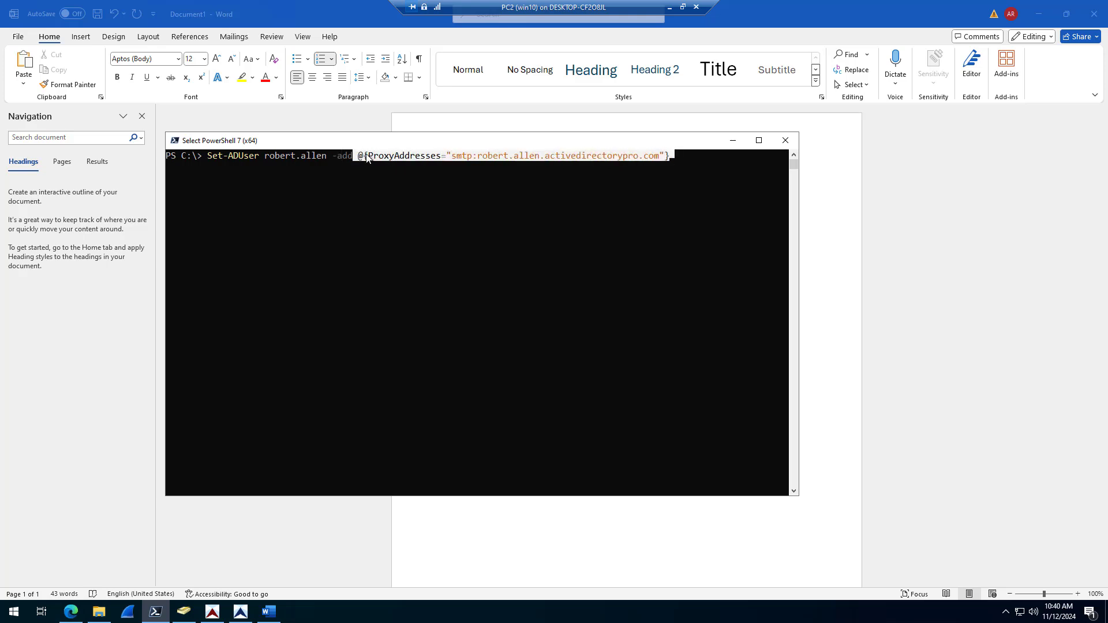
click(479, 158)
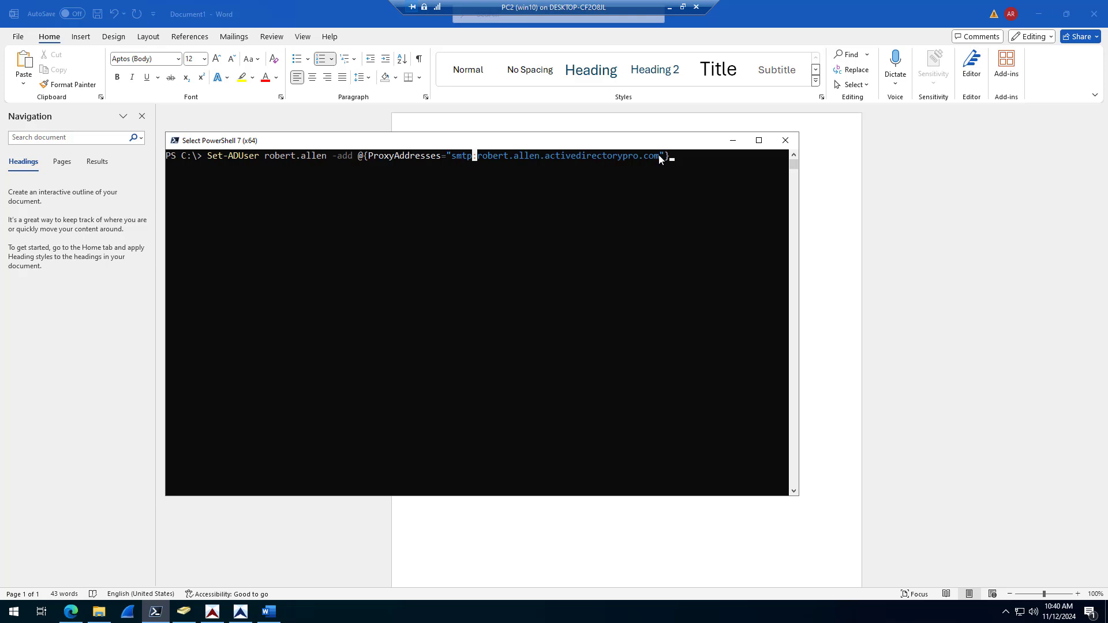
click(705, 160)
right_click(705, 160)
right_click(491, 337)
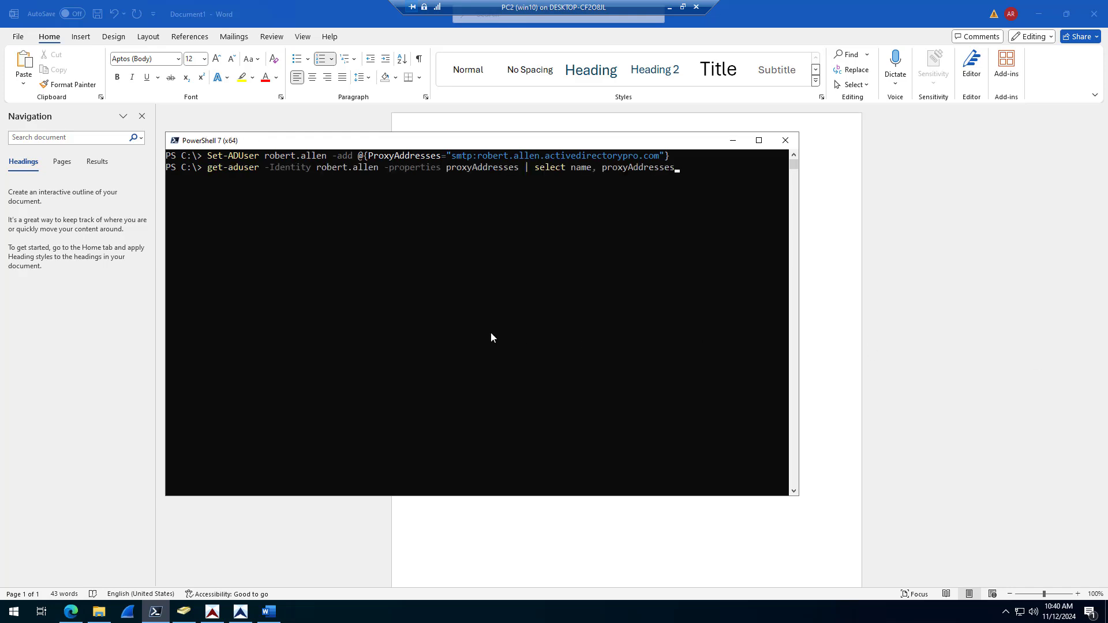